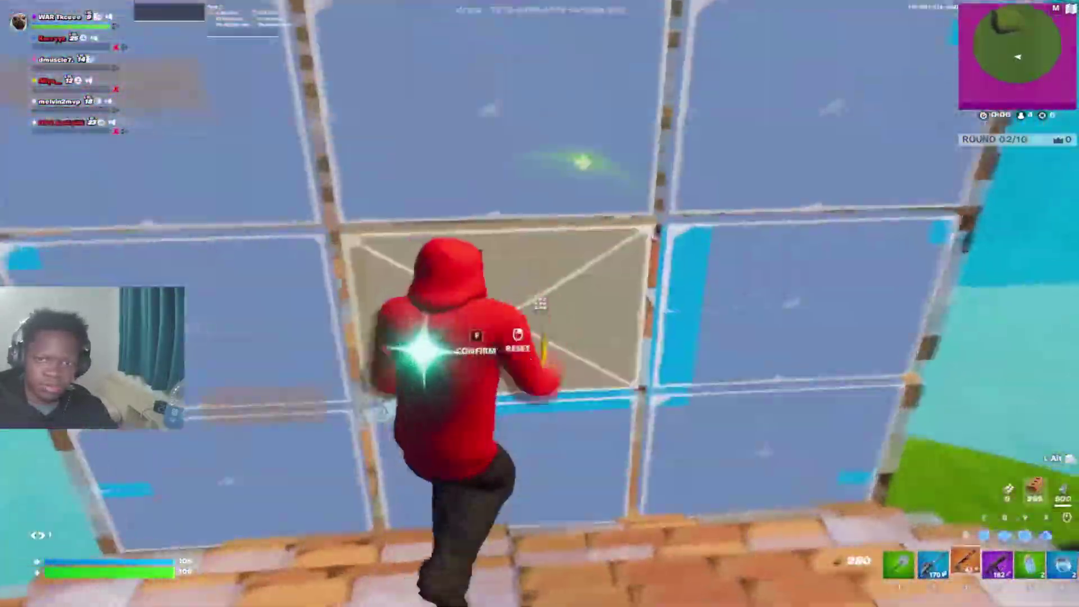
pyautogui.press('f')
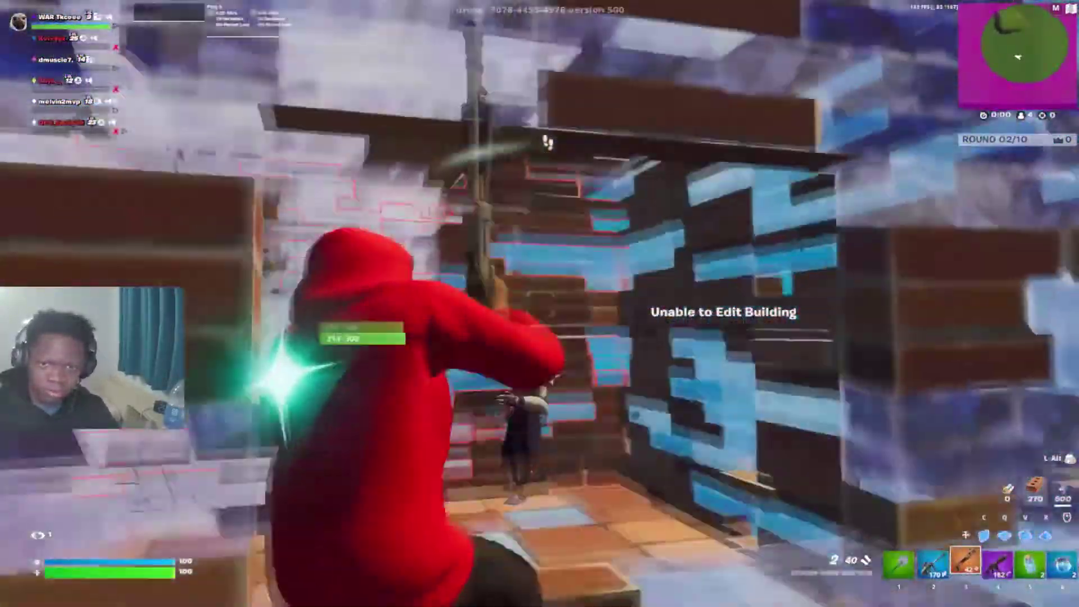
# - Edit the wooden wall and eliminate the opponent with the shotgun in Fortnite
pyautogui.click(540, 304)
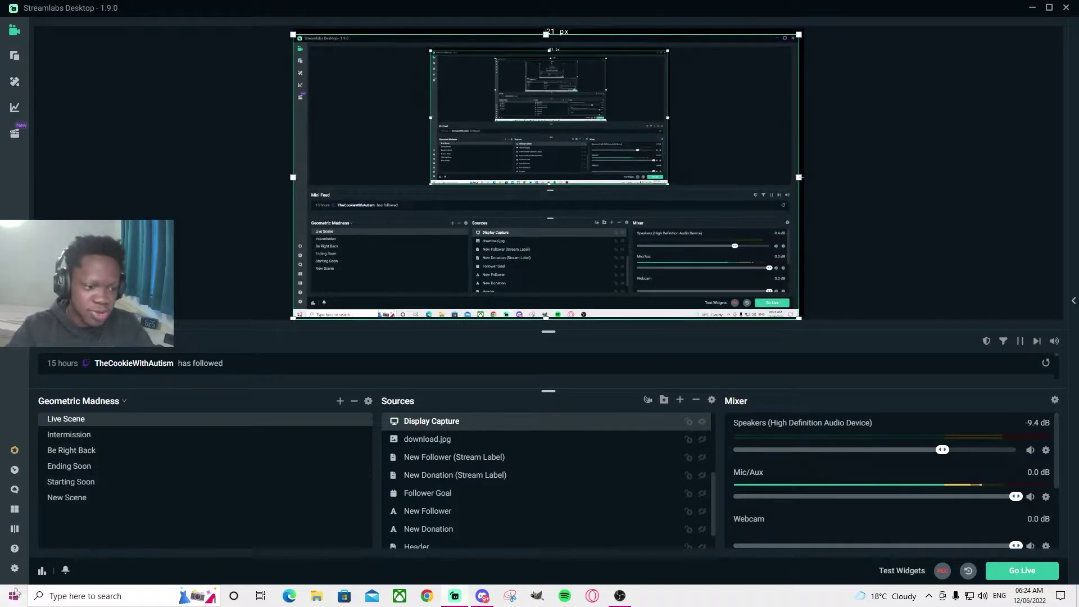
# - Open Settings to the Video page and review the FPS type options
pyautogui.click(15, 570)
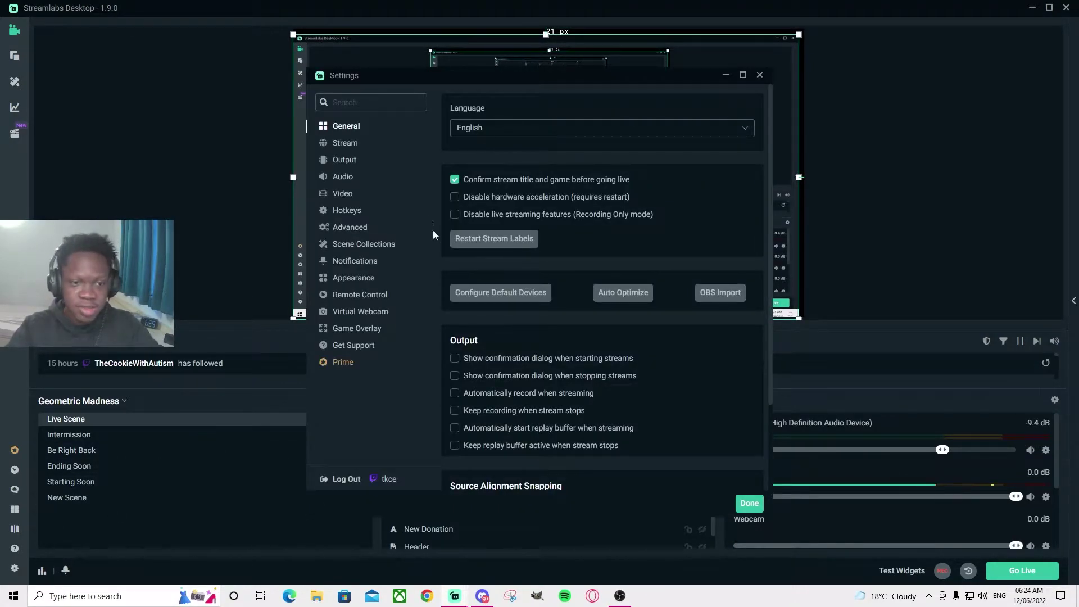
pyautogui.click(348, 194)
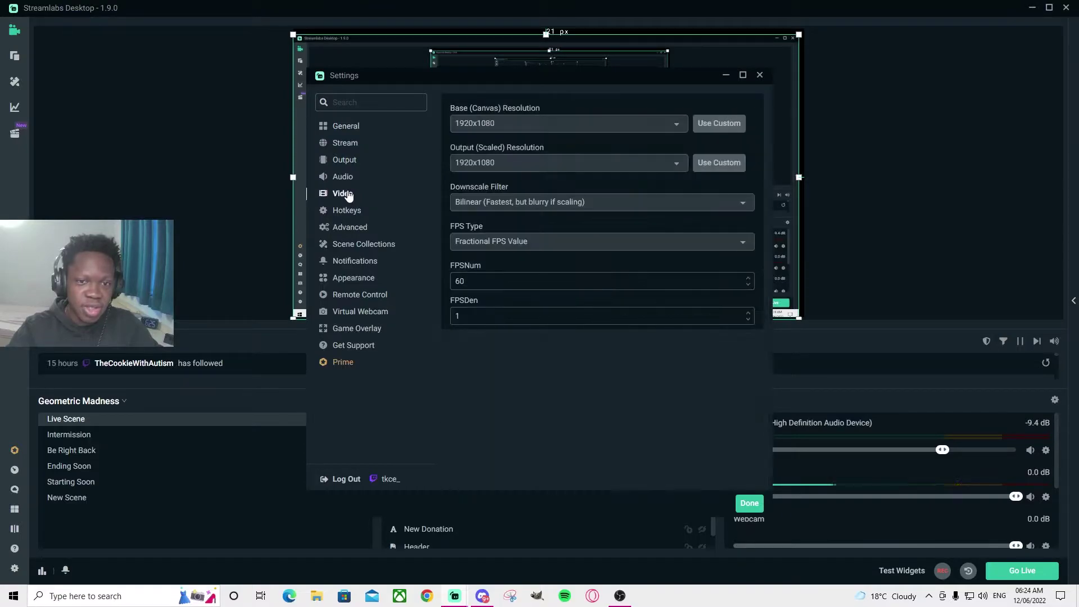
pyautogui.click(715, 241)
pyautogui.click(662, 235)
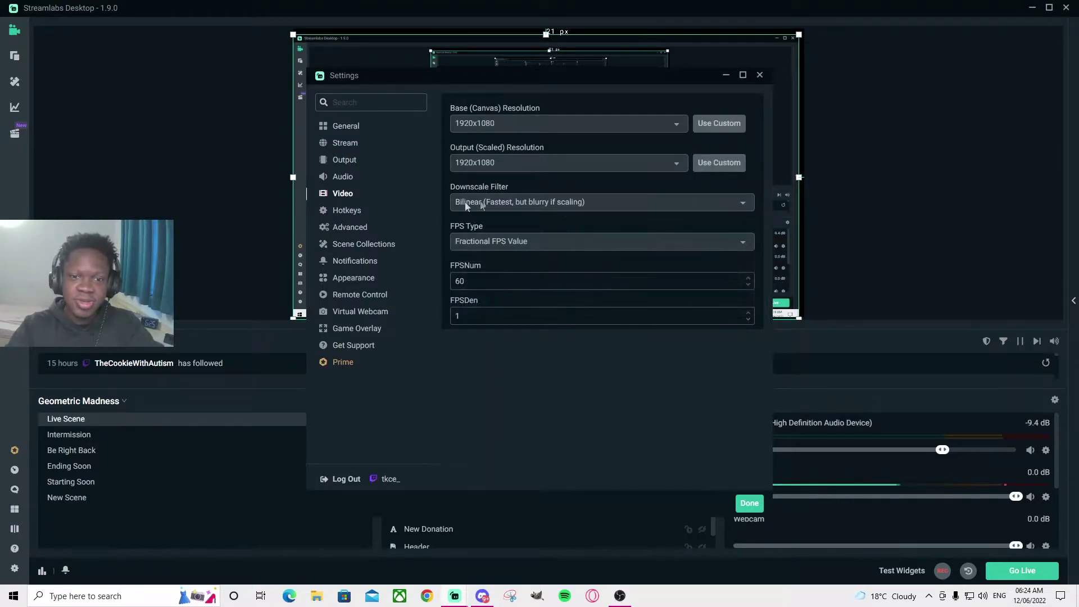
# - Keep Bilinear downscaling and Fractional FPS Value, then select the FPS numerator field
pyautogui.click(573, 206)
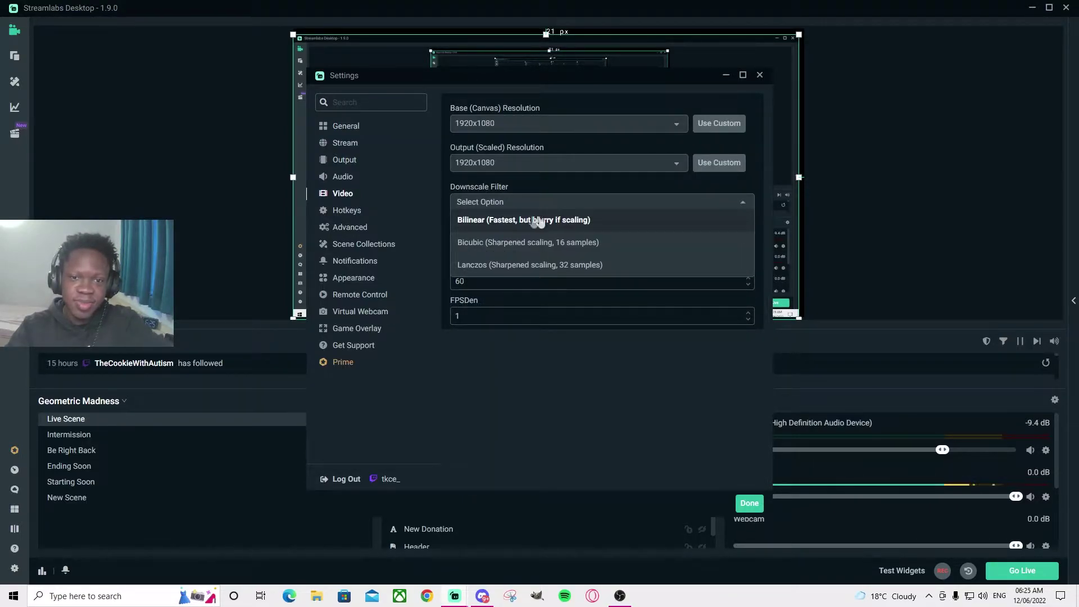
pyautogui.click(488, 222)
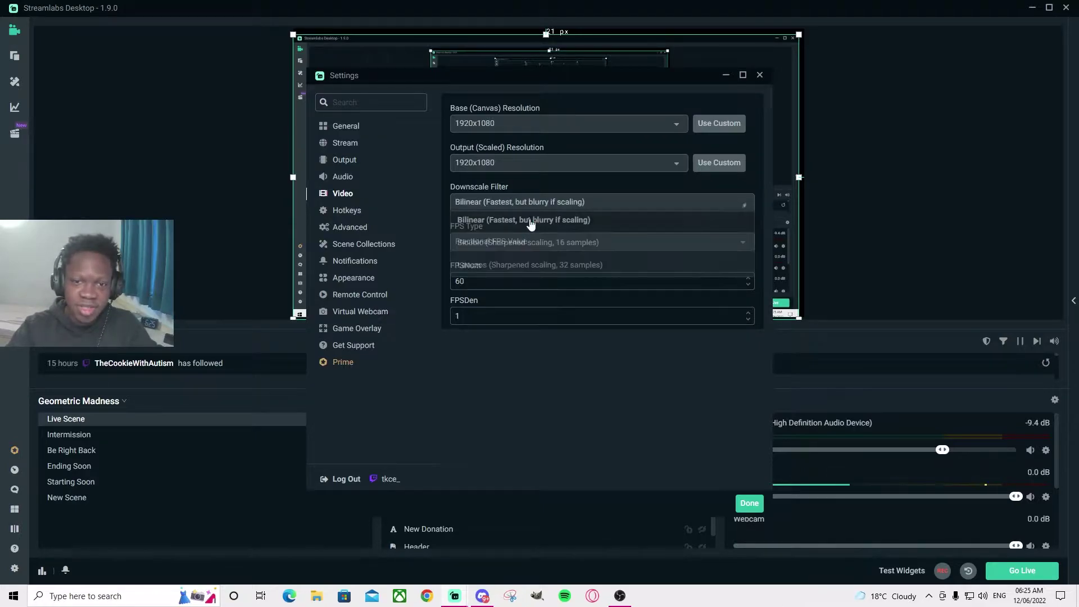
pyautogui.click(536, 245)
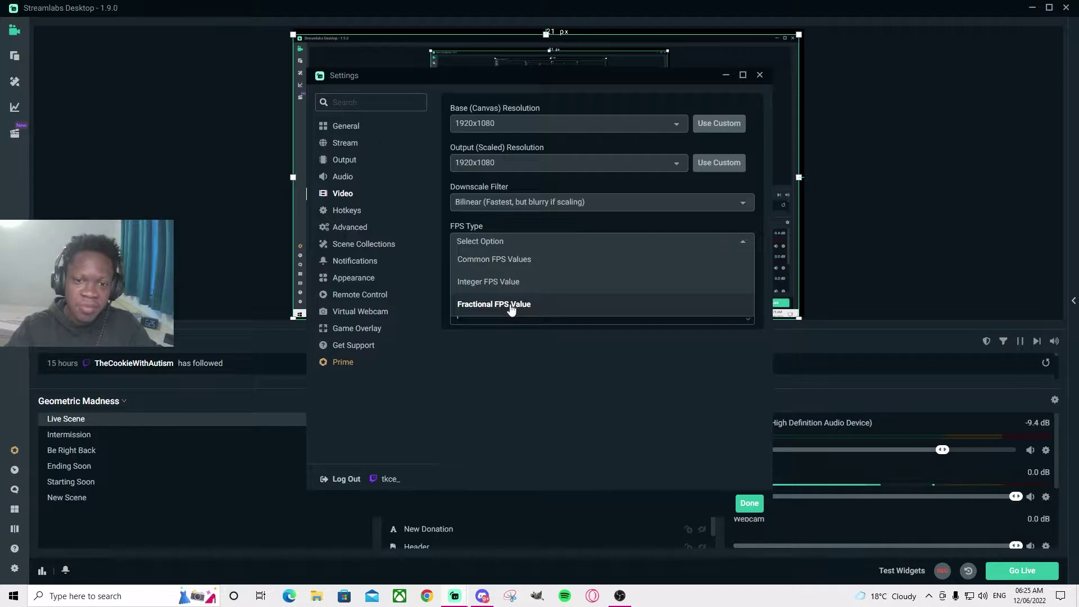
pyautogui.click(508, 307)
pyautogui.click(742, 286)
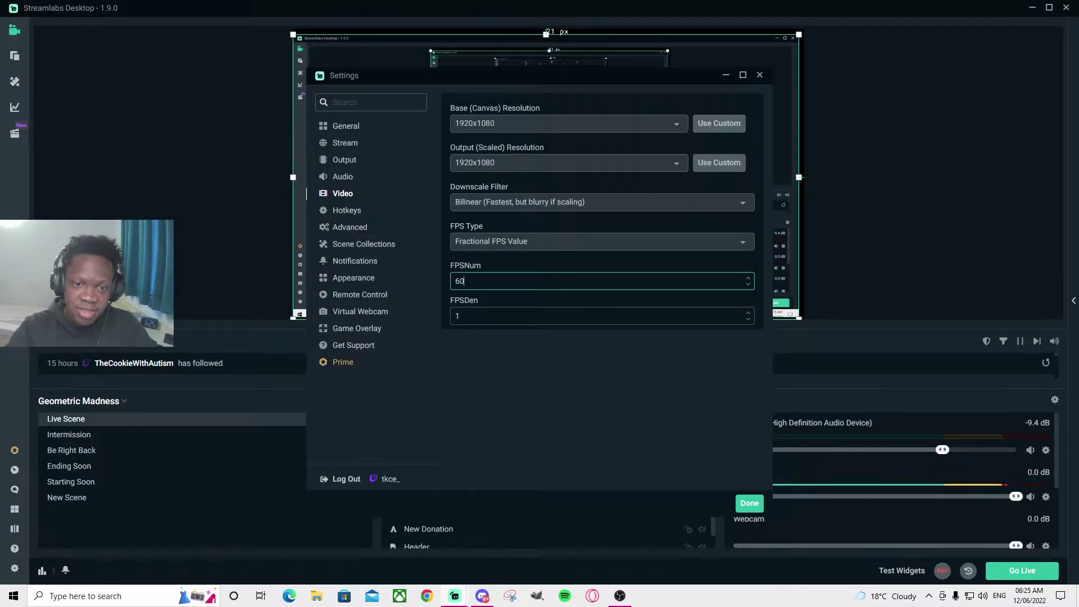
# - Change the FPS numerator to 240, save the settings, and start recording
pyautogui.click(475, 315)
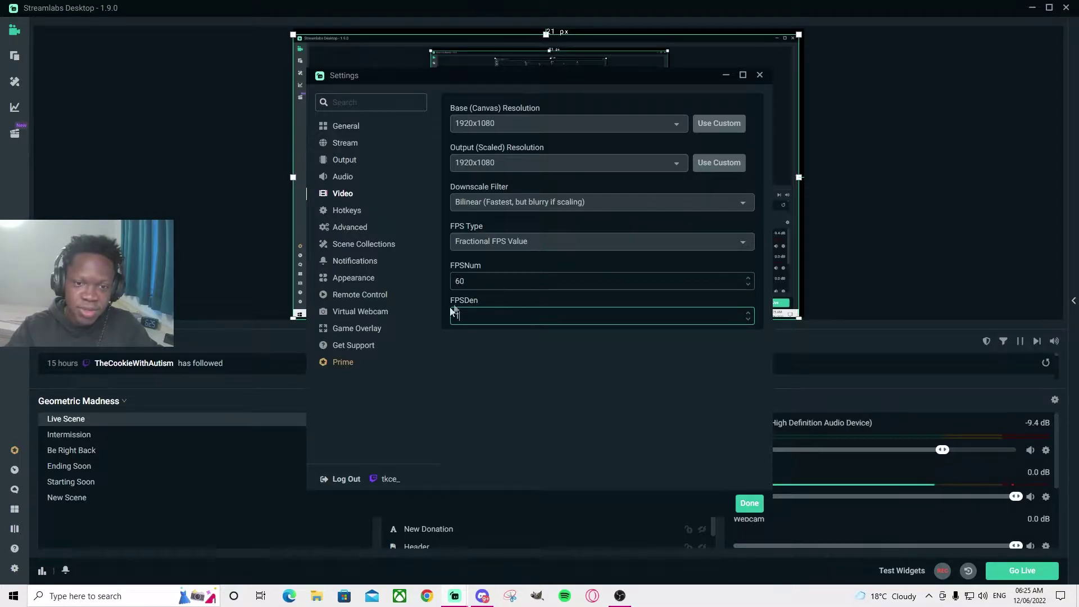
pyautogui.click(476, 276)
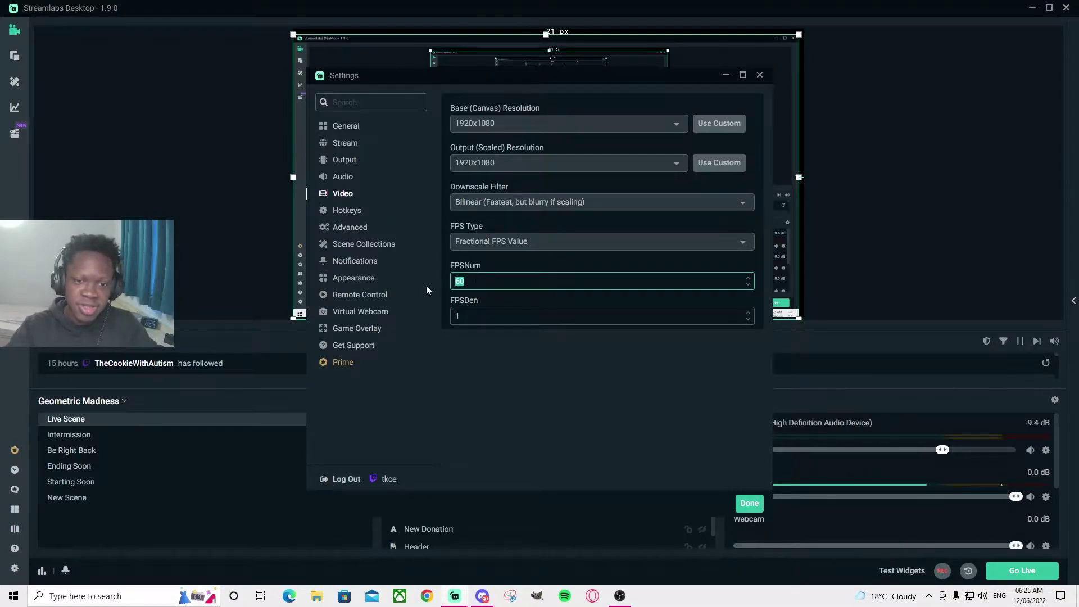
pyautogui.write('1')
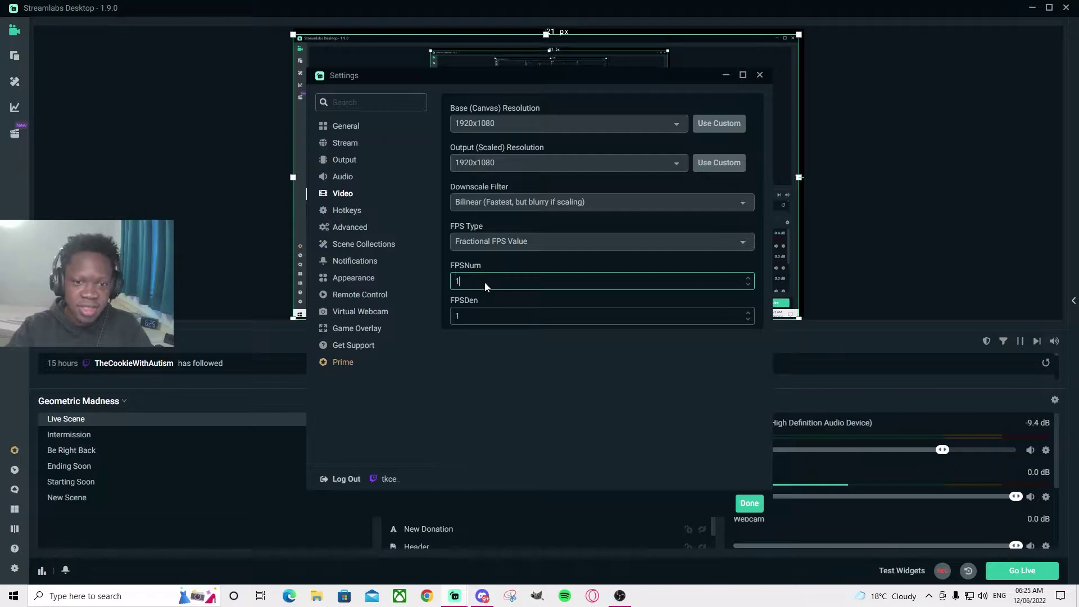
pyautogui.write('44')
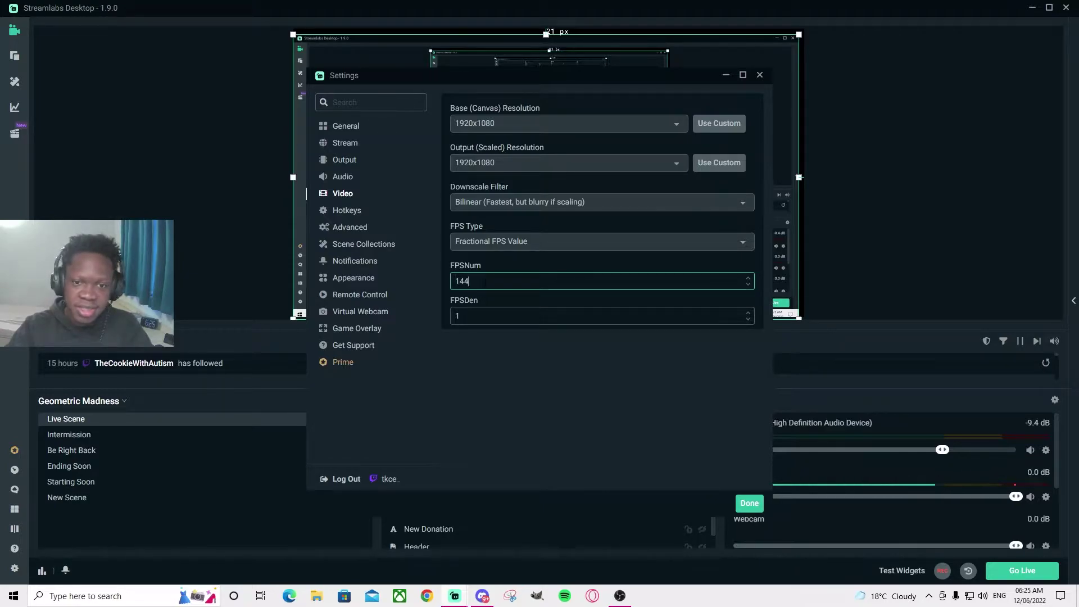
pyautogui.moveTo(485, 281); pyautogui.dragTo(438, 282)
pyautogui.write('2')
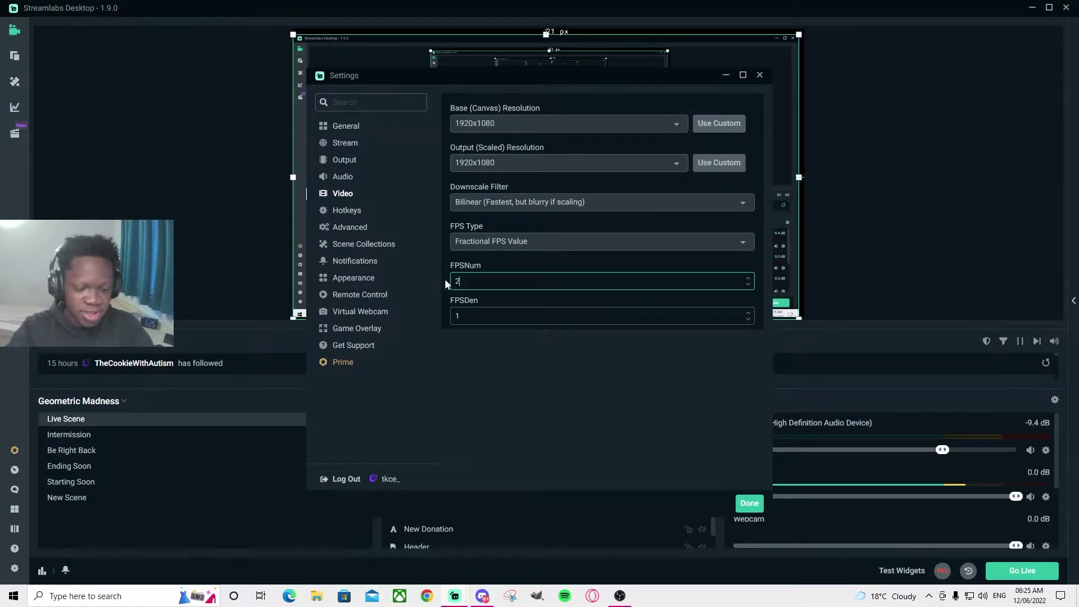
pyautogui.write('40')
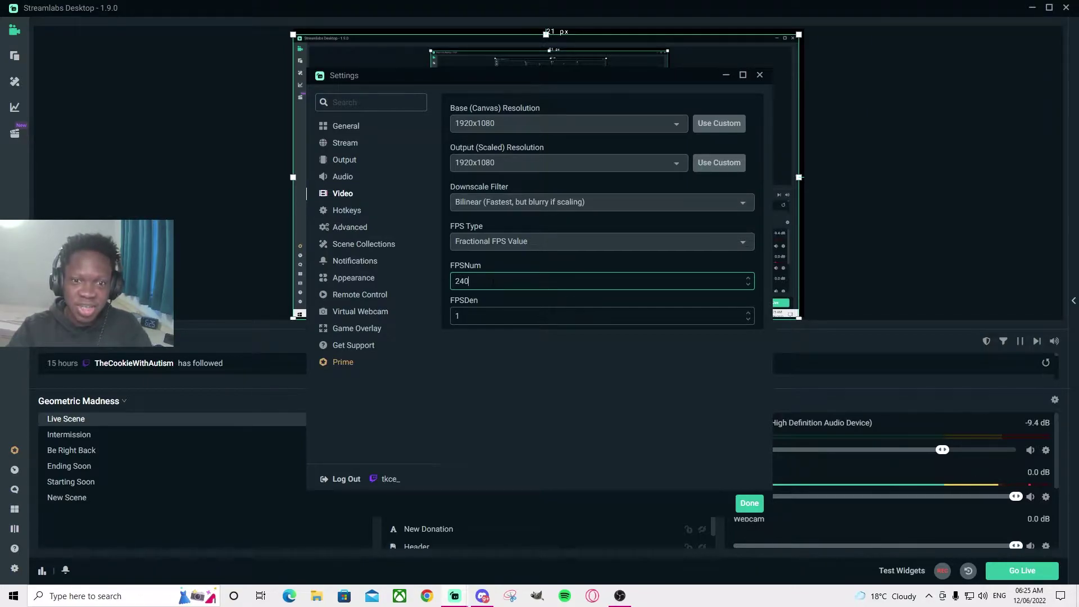
pyautogui.hotkey('ctrl', 'a')
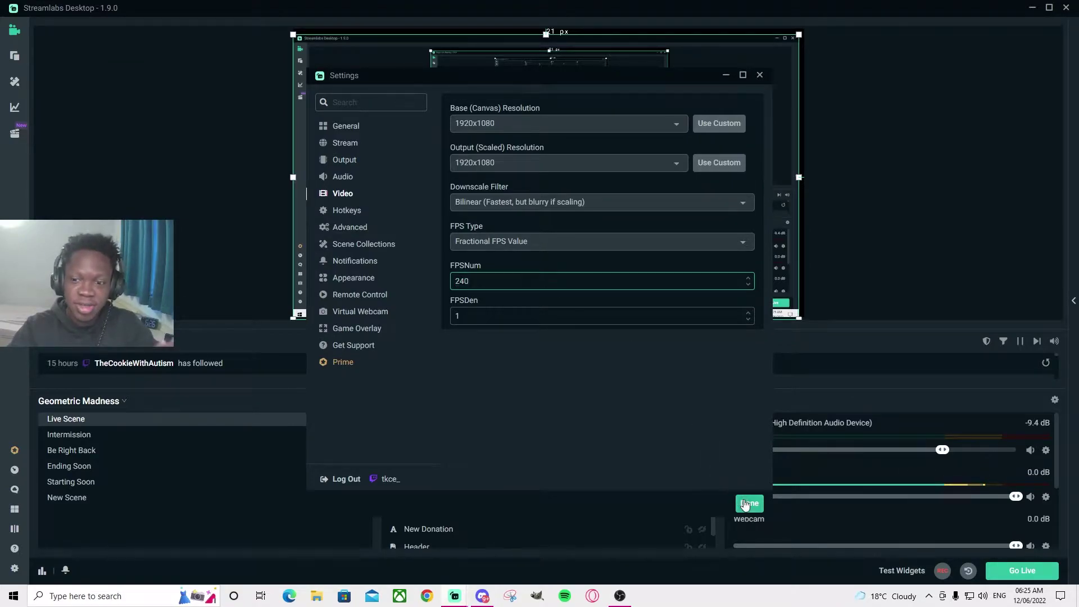
pyautogui.click(748, 504)
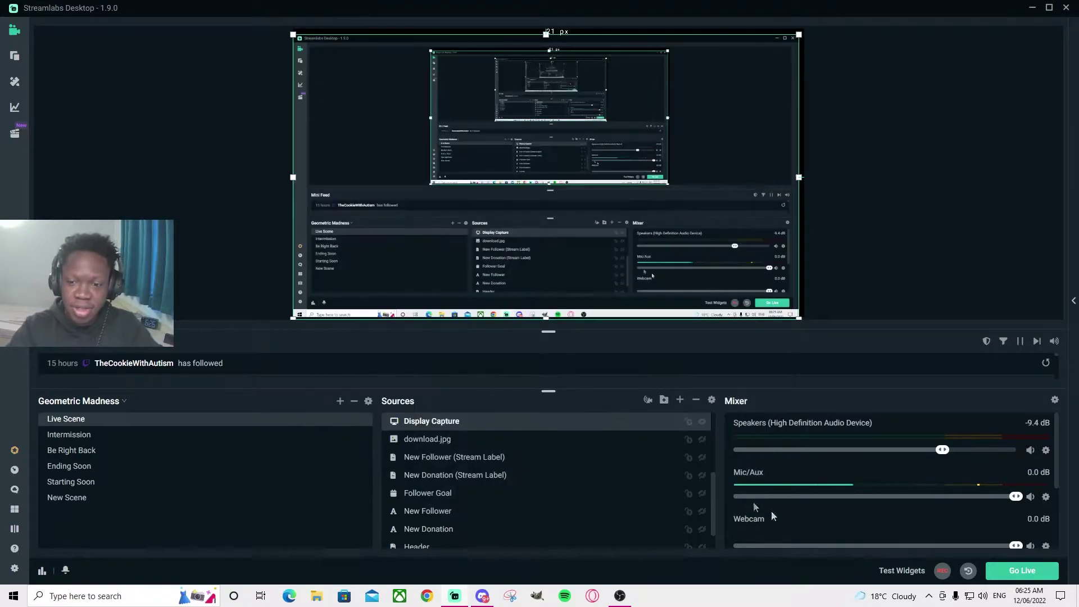
pyautogui.click(942, 571)
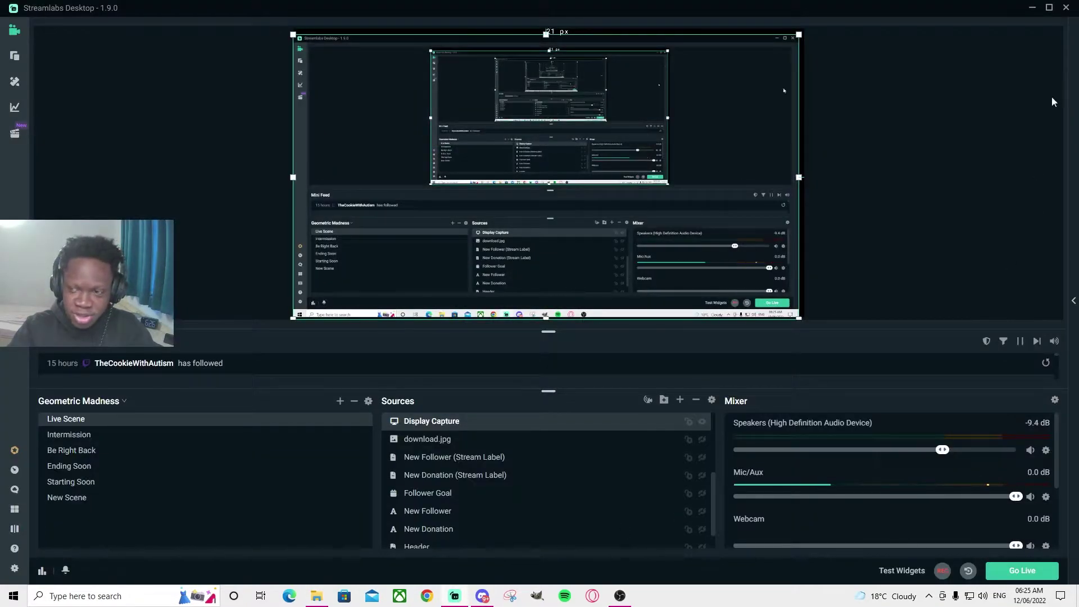
# - Minimise Streamlabs and open Properties for the 144 video in the Videos folder
pyautogui.click(1066, 9)
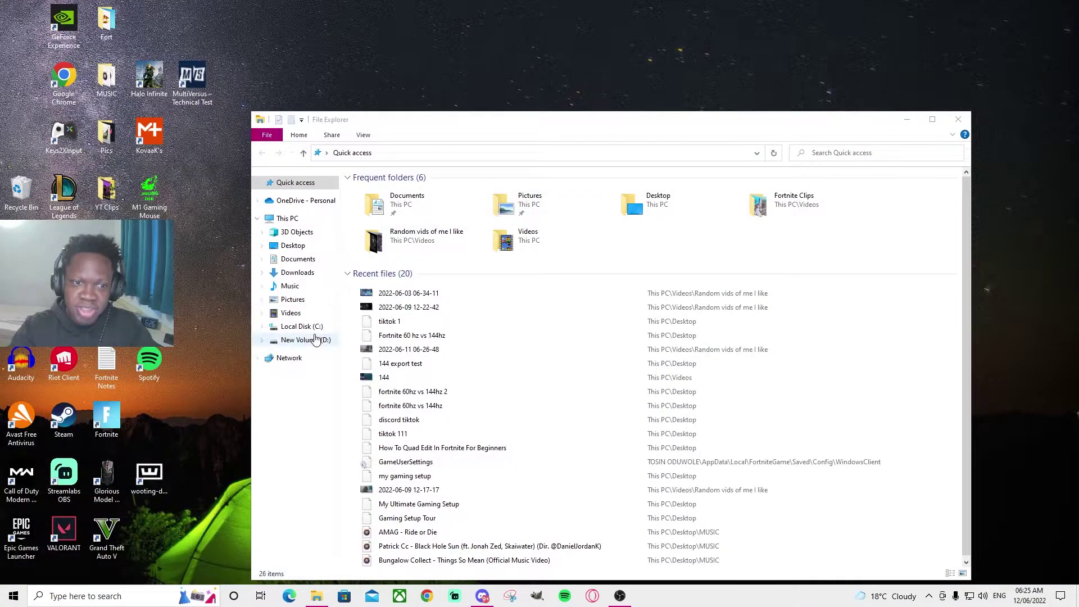
pyautogui.click(326, 314)
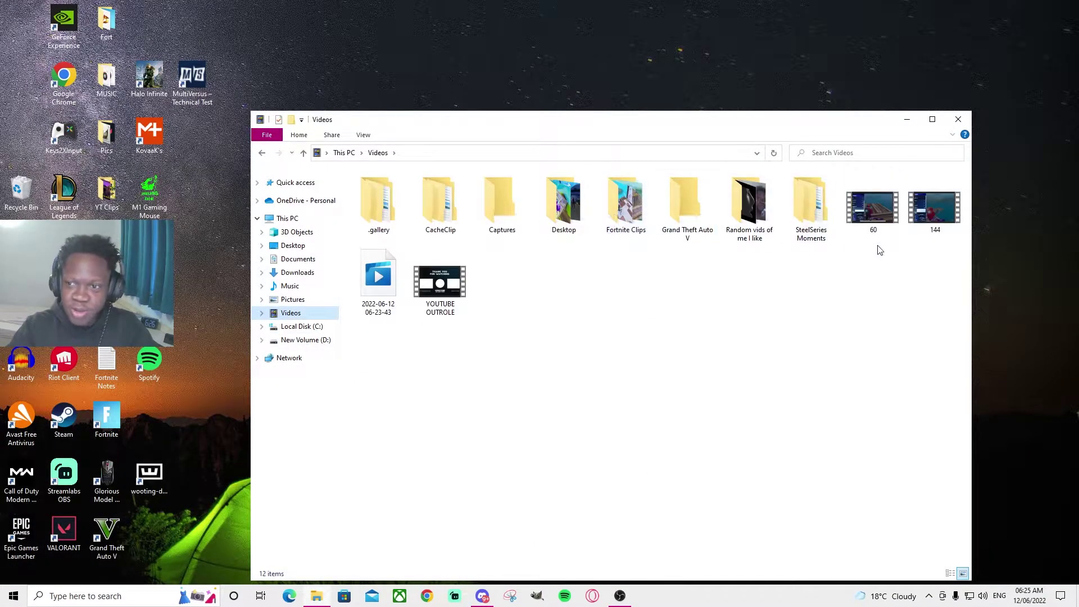
pyautogui.click(875, 216)
pyautogui.click(948, 219)
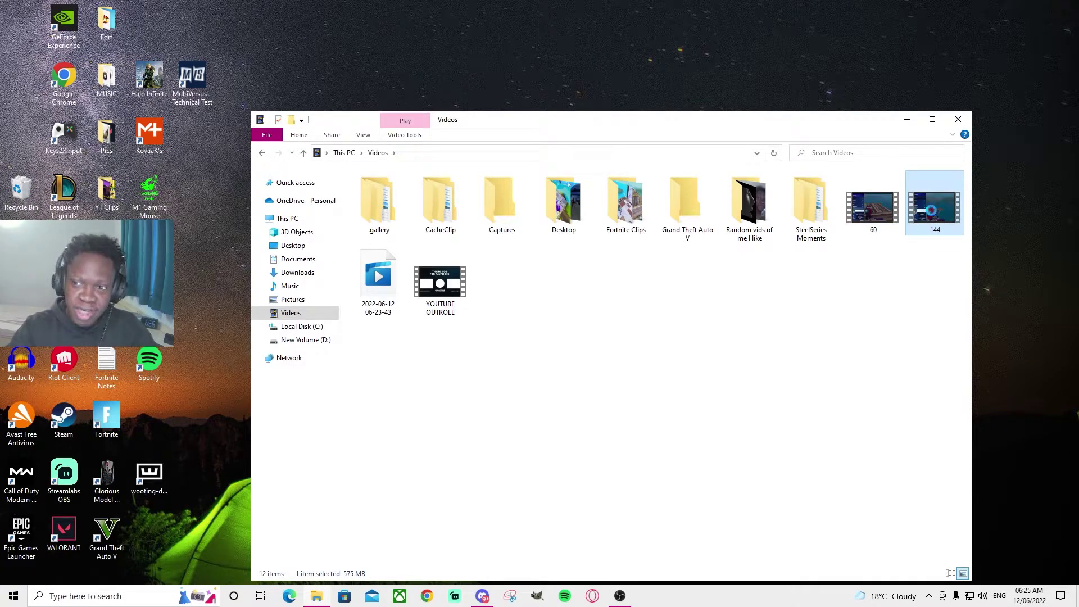
pyautogui.rightClick(922, 212)
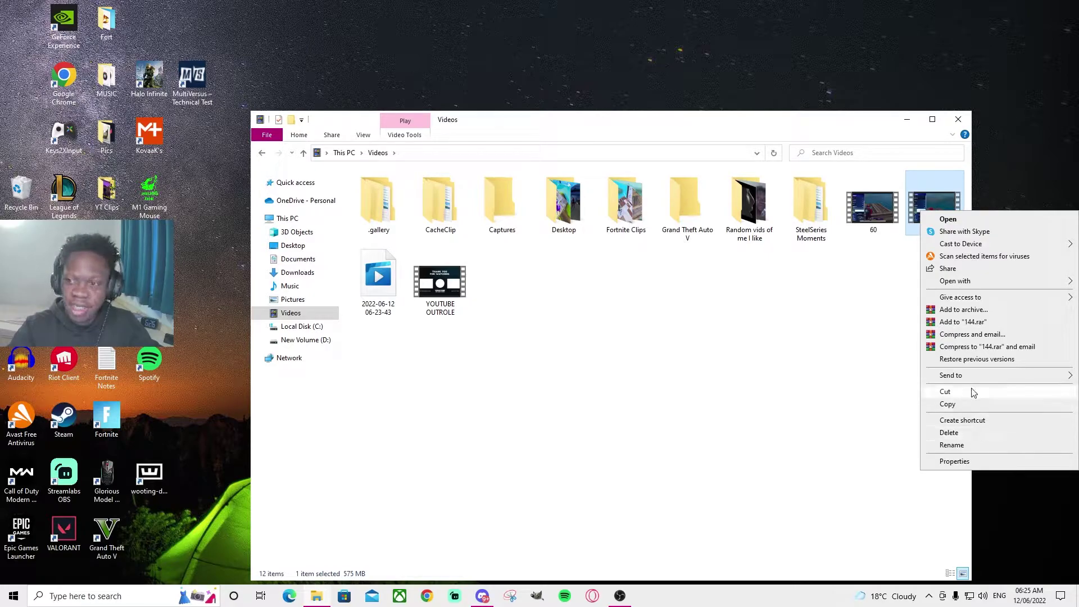
pyautogui.click(960, 461)
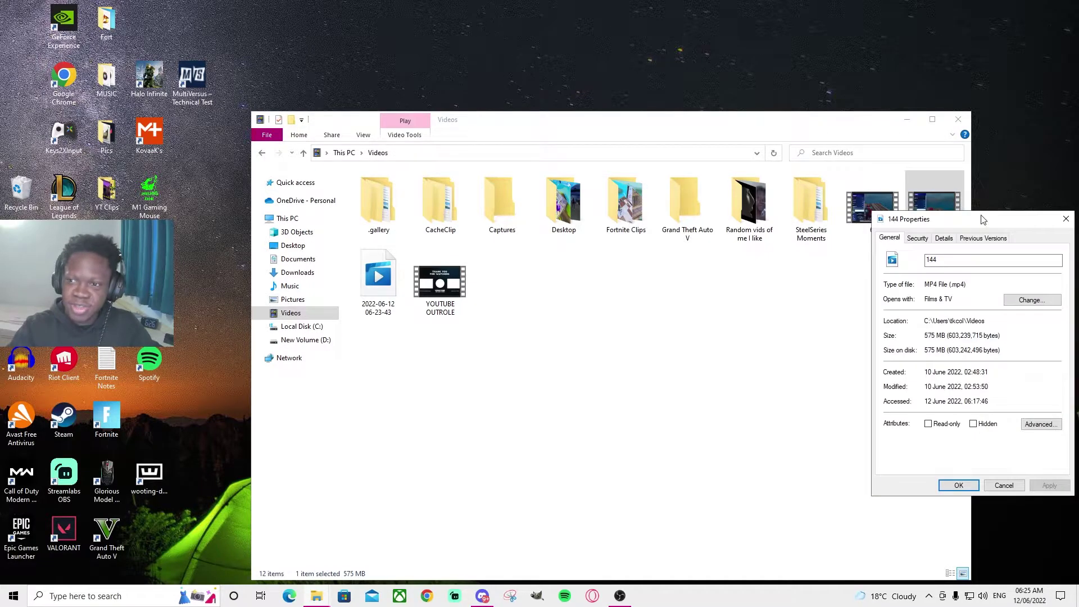
# - Read the Details tab to confirm the 144 clip records at 144 fps
pyautogui.moveTo(982, 219); pyautogui.dragTo(702, 196)
pyautogui.click(664, 215)
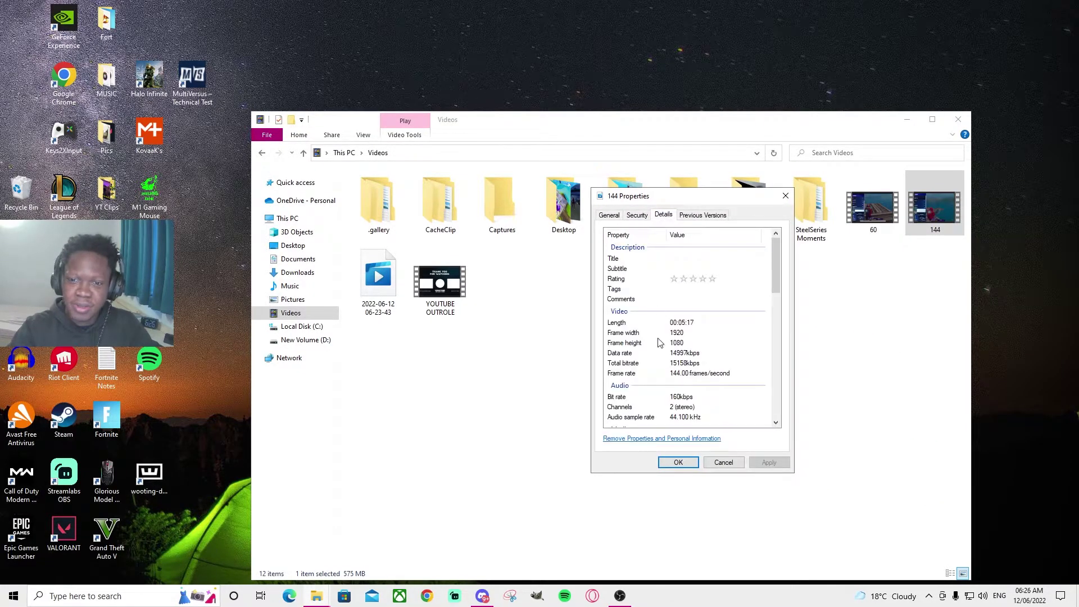
pyautogui.scroll(-2, 657, 344)
pyautogui.scroll(-4, 654, 346)
pyautogui.scroll(2, 653, 343)
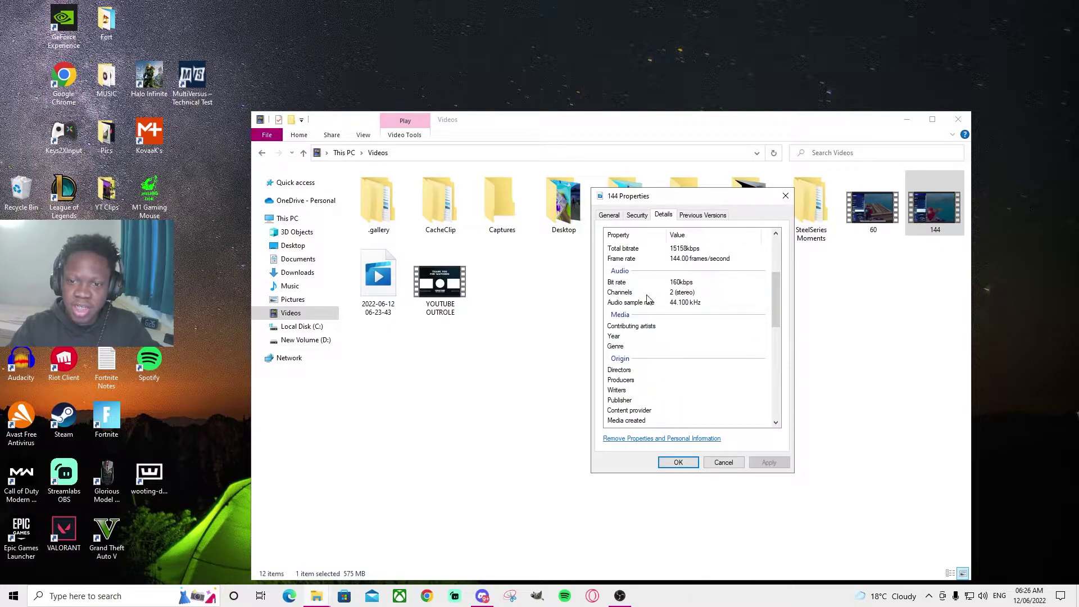
pyautogui.scroll(1, 647, 298)
pyautogui.scroll(1, 624, 312)
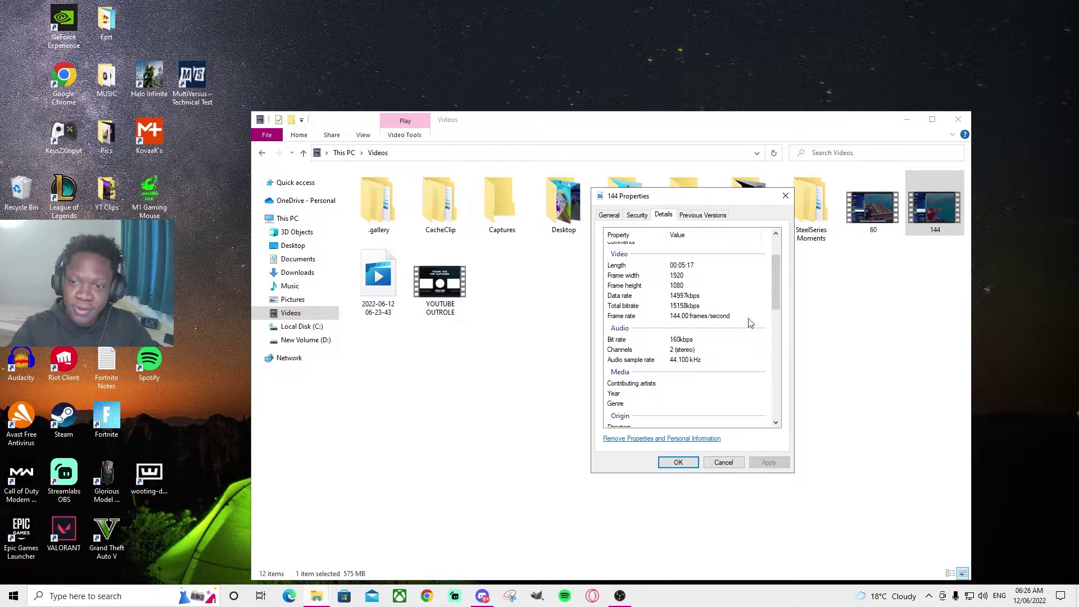
pyautogui.click(785, 195)
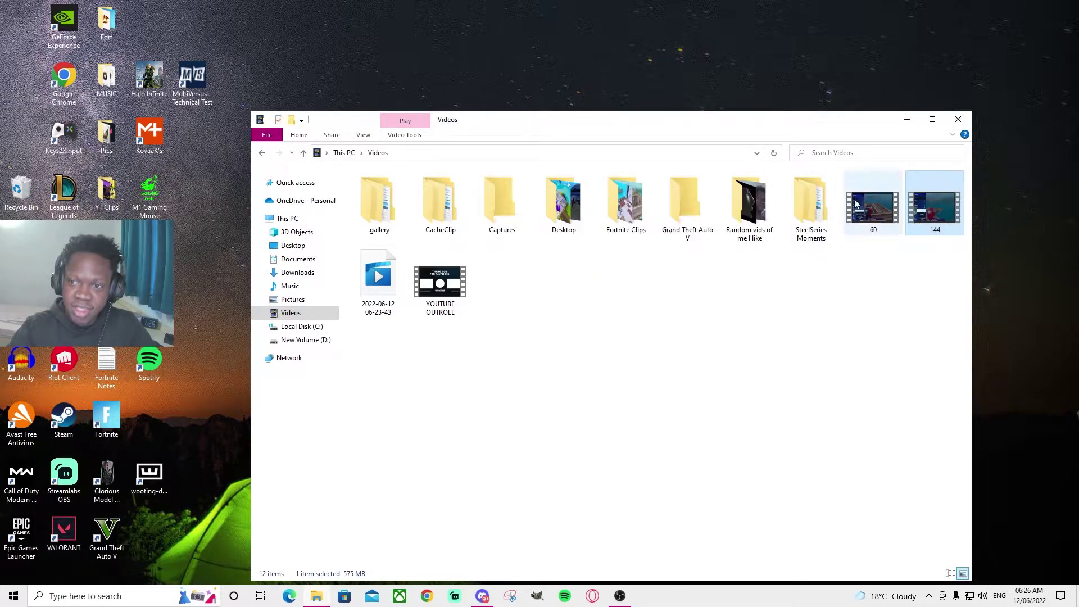
pyautogui.click(860, 208)
pyautogui.rightClick(875, 209)
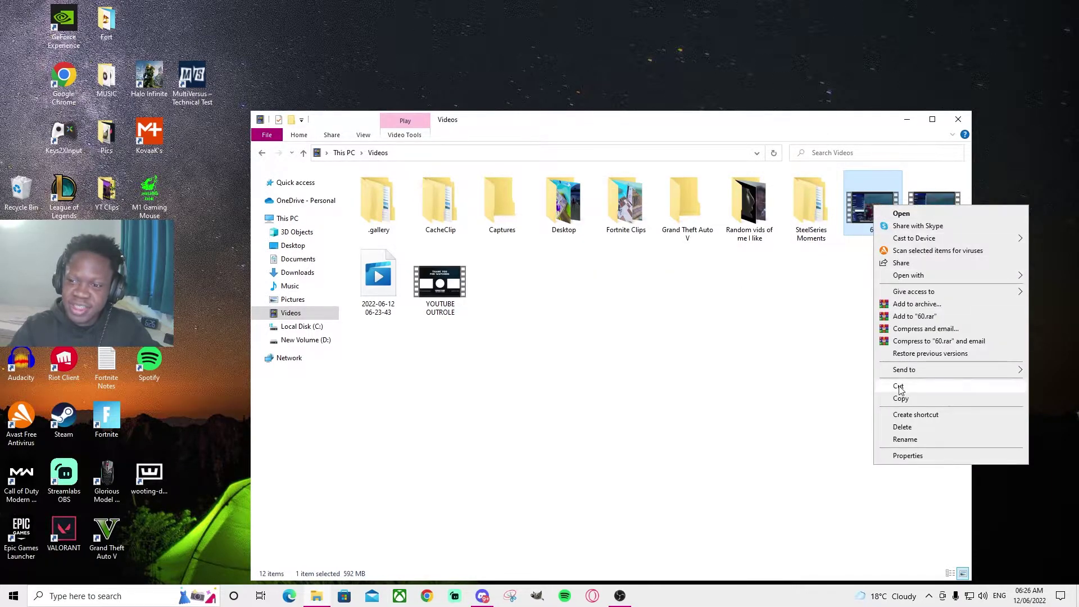
pyautogui.click(908, 456)
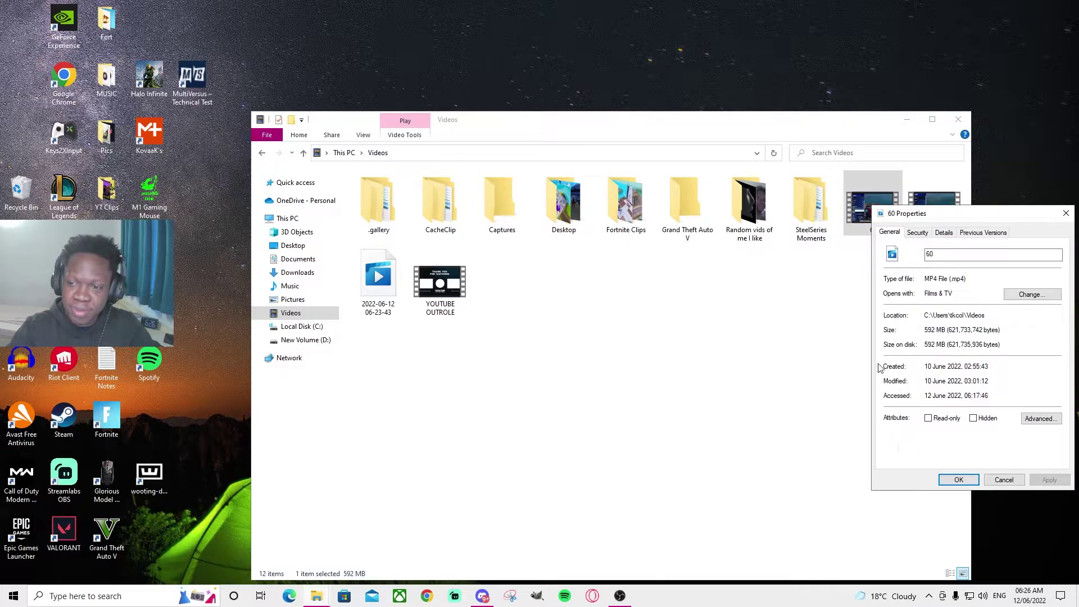
pyautogui.click(946, 234)
pyautogui.scroll(-1, 948, 389)
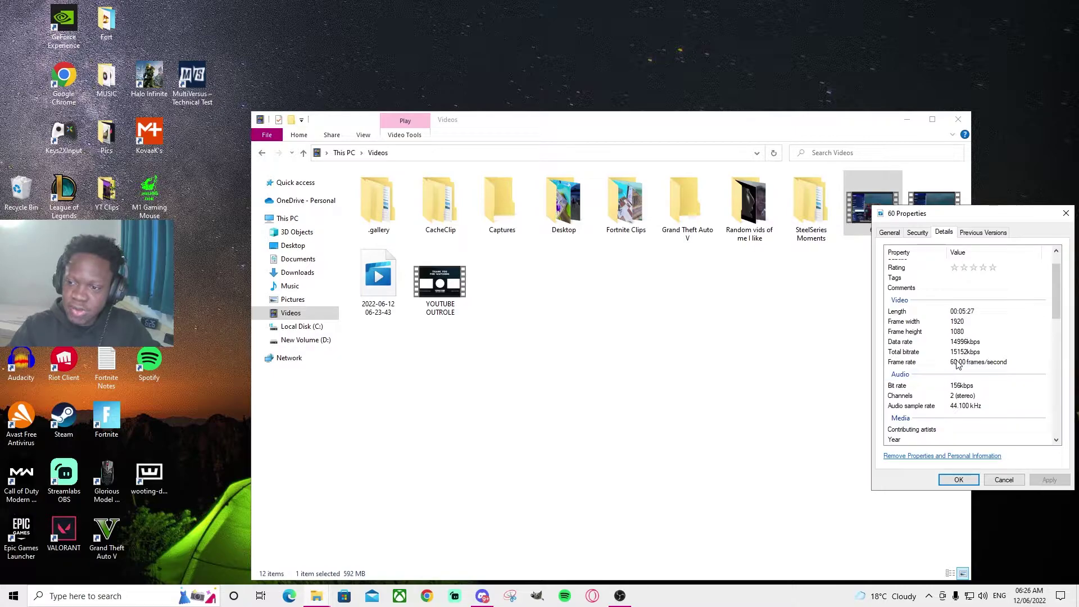
pyautogui.click(1068, 214)
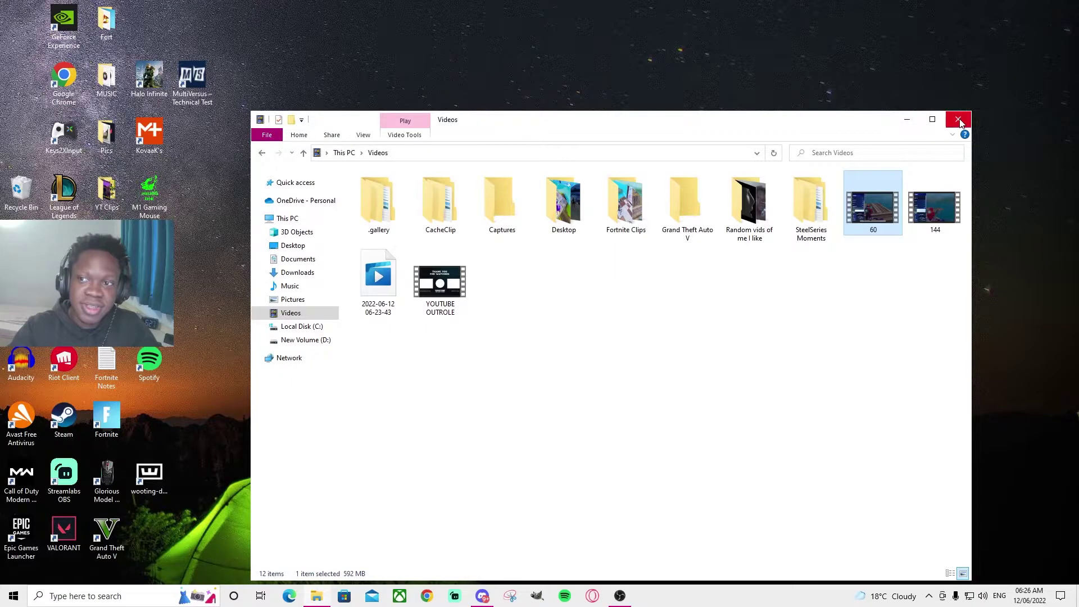
# - Minimise the folder window to leave the Windows desktop clear
pyautogui.click(906, 119)
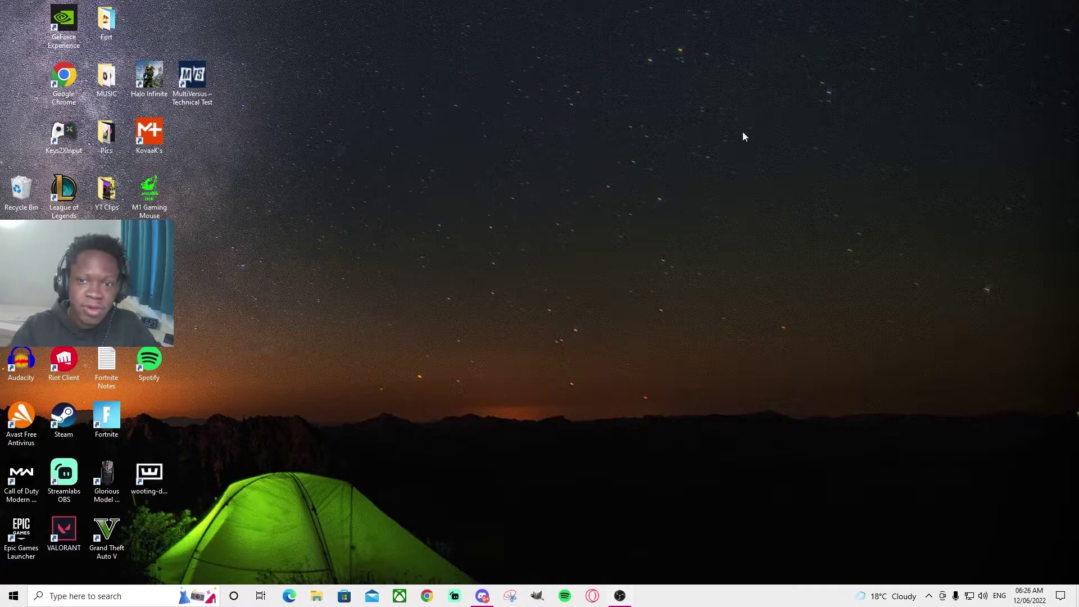
pyautogui.moveTo(572, 102); pyautogui.dragTo(678, 153)
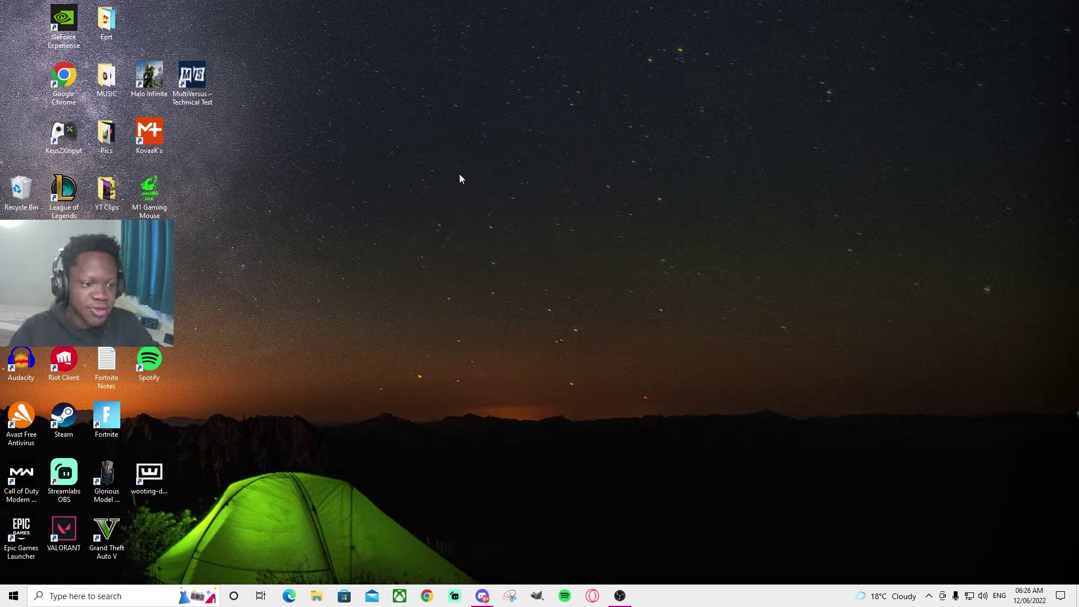
pyautogui.moveTo(434, 176); pyautogui.dragTo(623, 281)
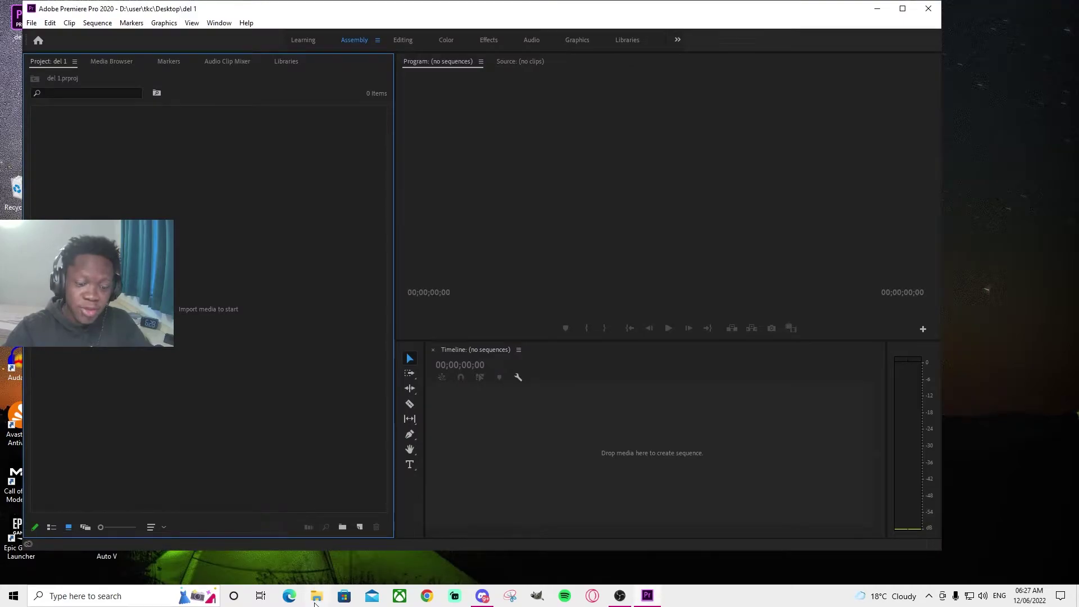
# - Preview 144.mp4 from the Videos folder and drag it to the Timeline as a sequence
pyautogui.click(316, 597)
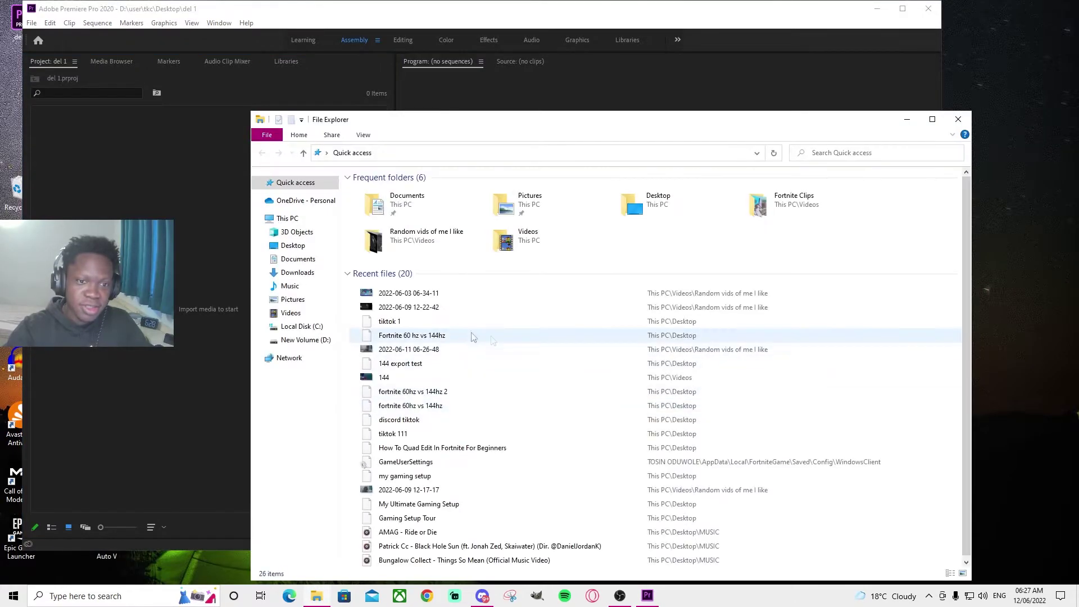
pyautogui.click(297, 314)
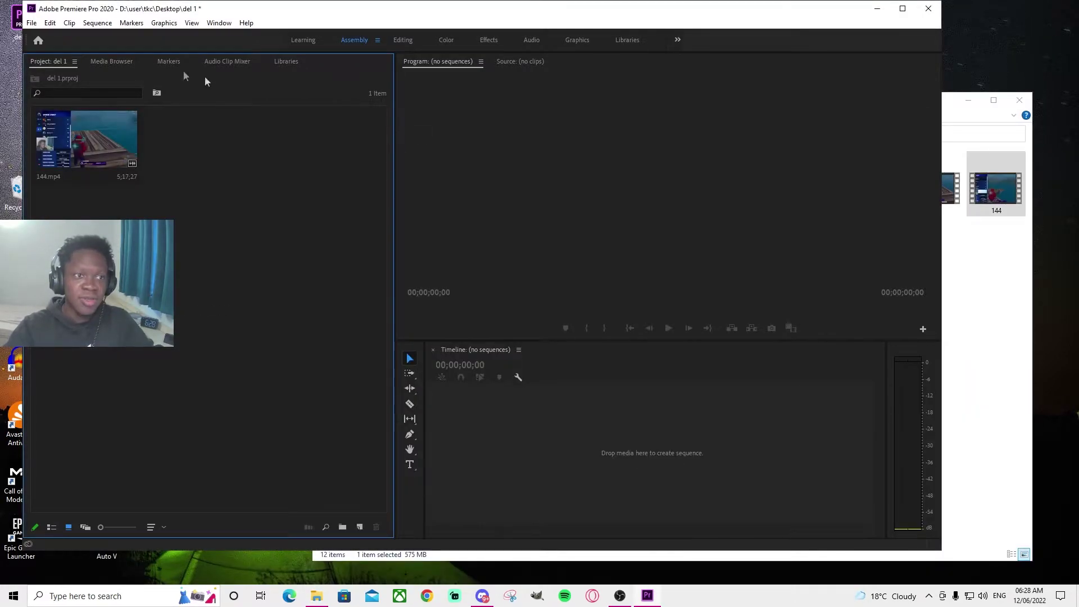
pyautogui.doubleClick(85, 138)
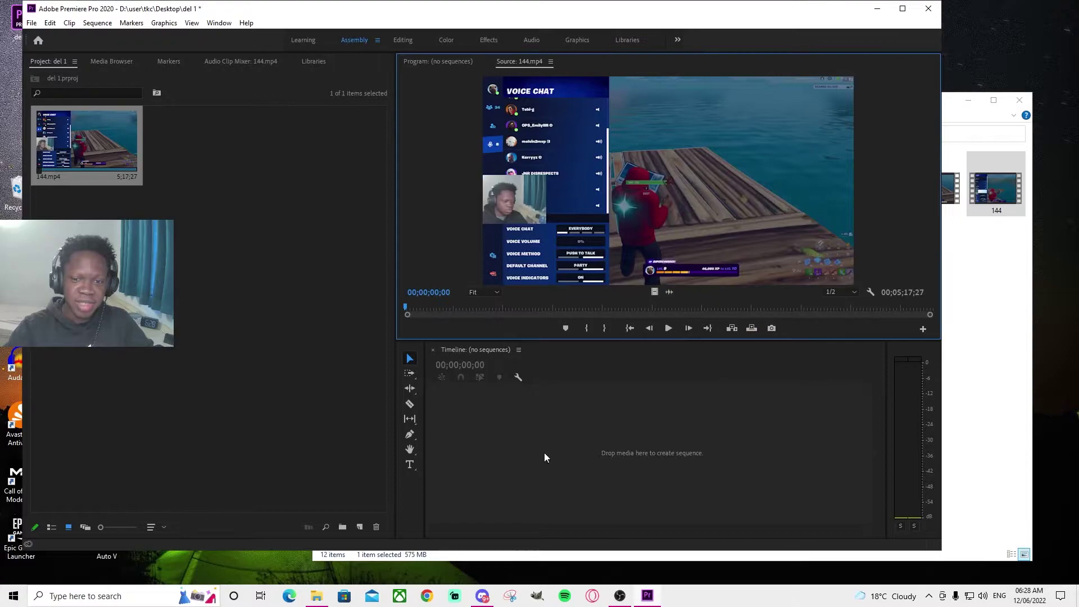
pyautogui.moveTo(107, 166); pyautogui.dragTo(583, 423)
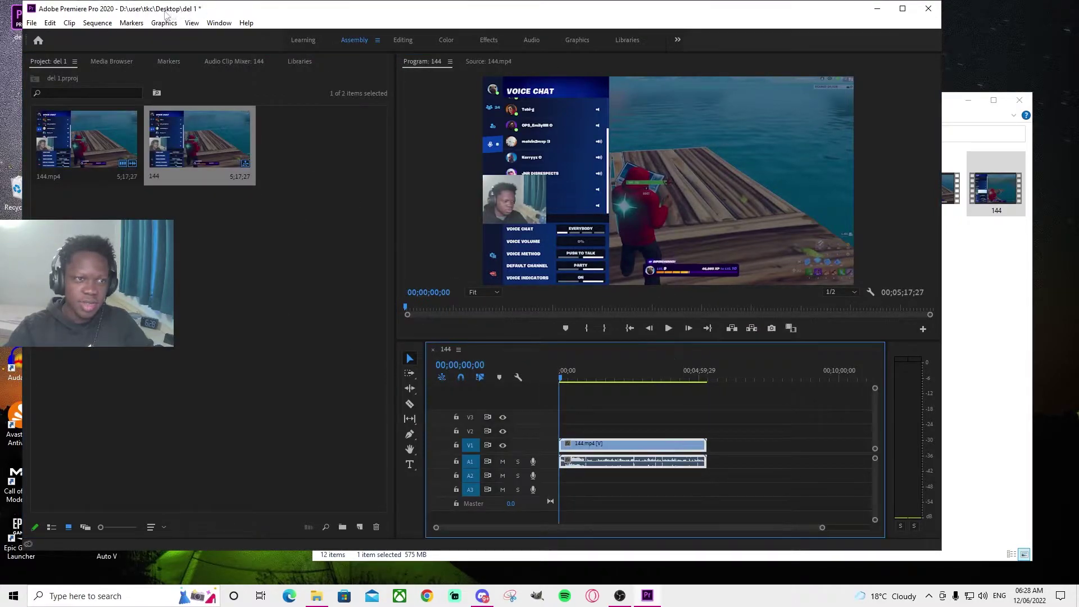
# - Confirm the 144 sequence's timebase is 144.00 frames per second
pyautogui.click(93, 24)
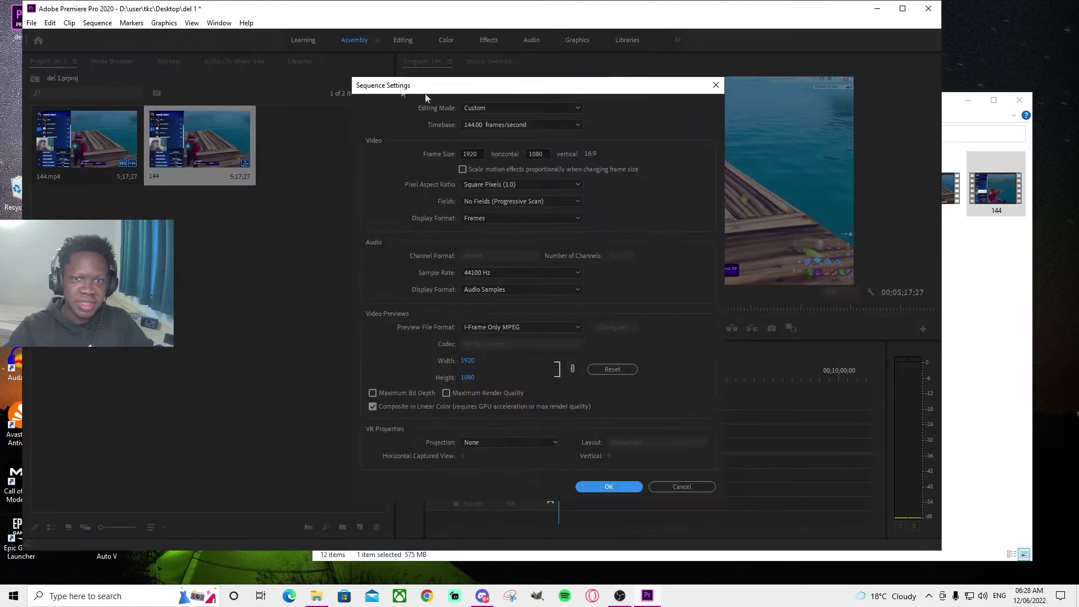
pyautogui.click(567, 126)
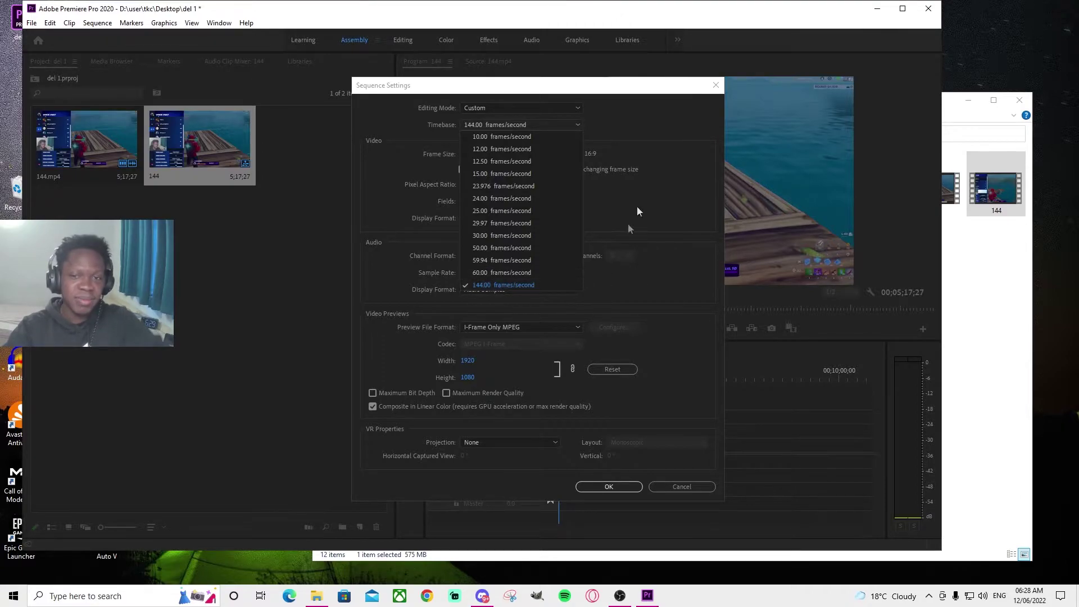
pyautogui.click(651, 127)
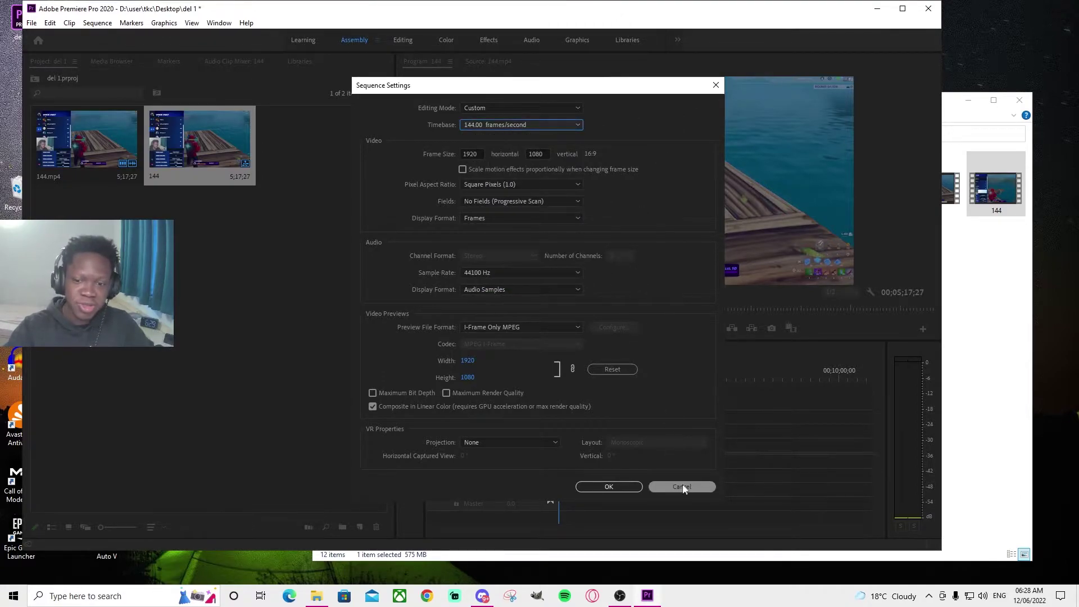
# - Close the sequence settings and open the media export settings, keeping H.264 format
pyautogui.click(609, 486)
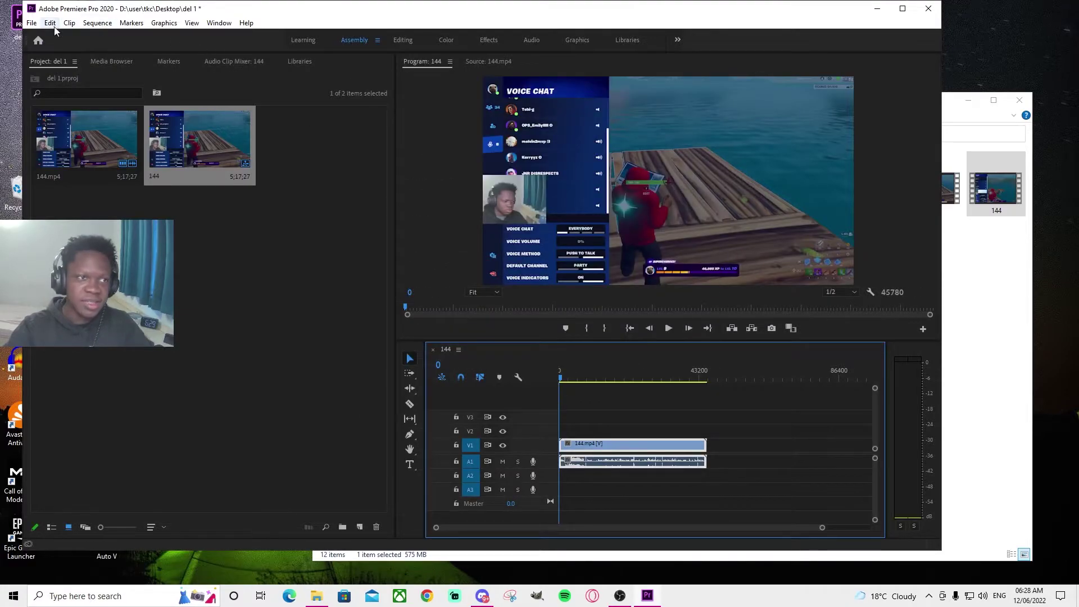
pyautogui.click(32, 25)
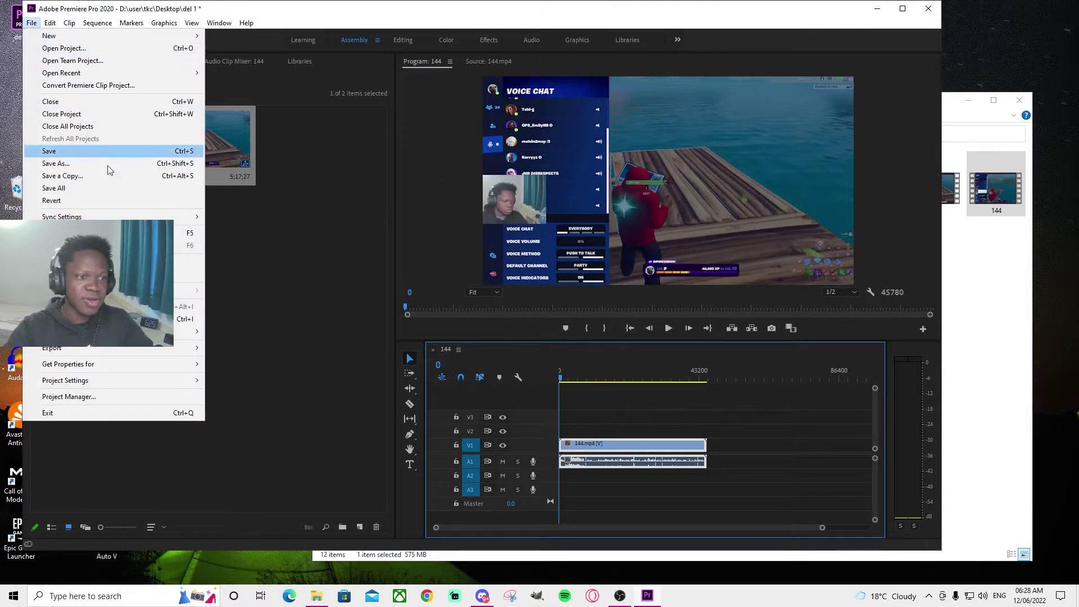
pyautogui.moveTo(118, 347)
pyautogui.click(235, 344)
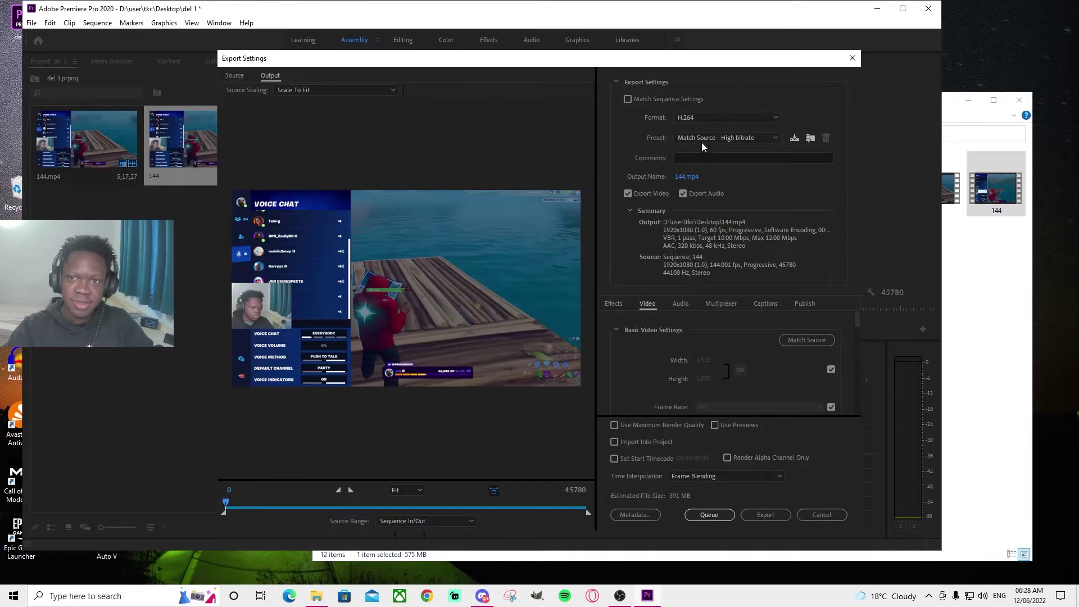
pyautogui.click(766, 117)
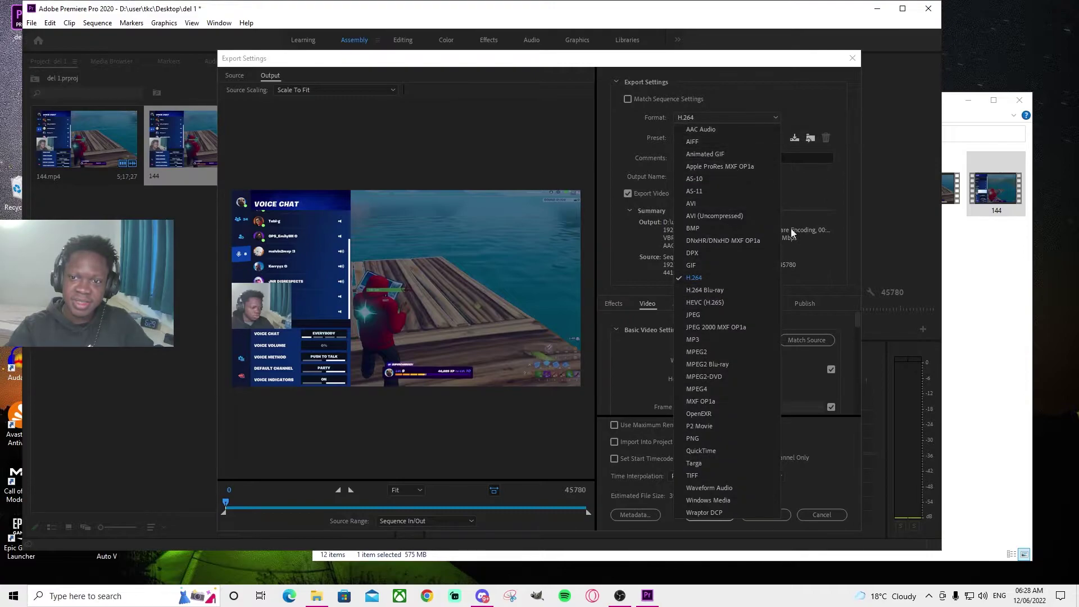
pyautogui.click(797, 119)
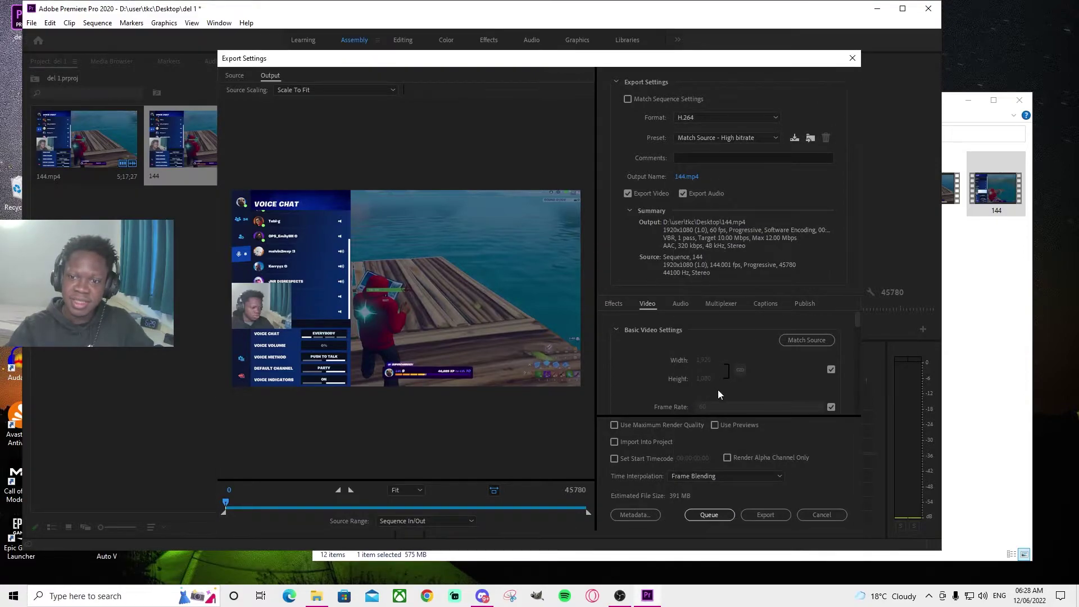
# - Keep the 144.mp4 output on the Desktop and set Time Interpolation to Frame Blending
pyautogui.click(687, 178)
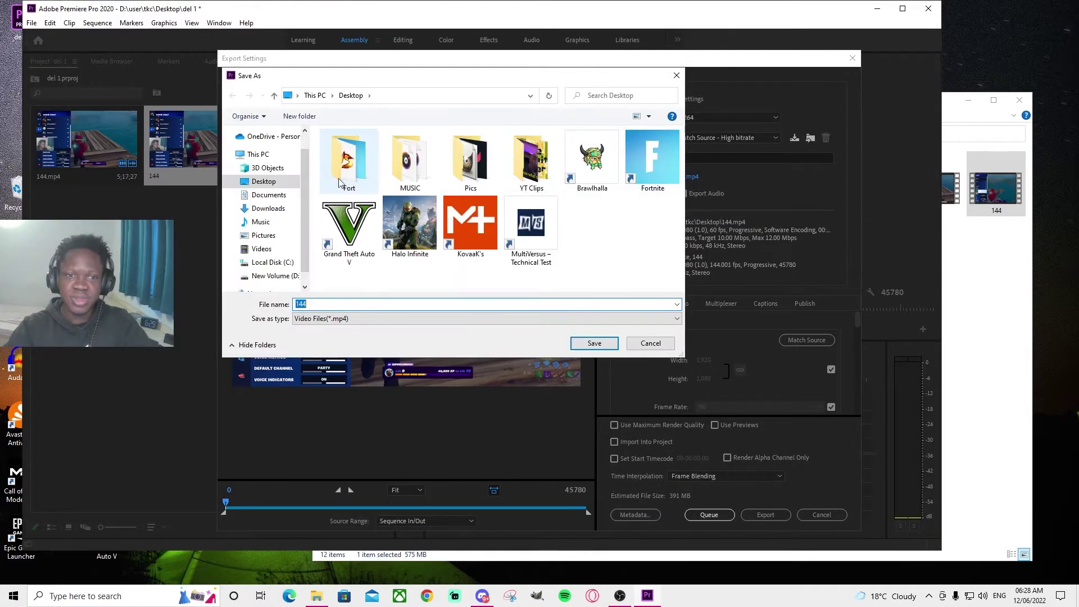
pyautogui.click(652, 344)
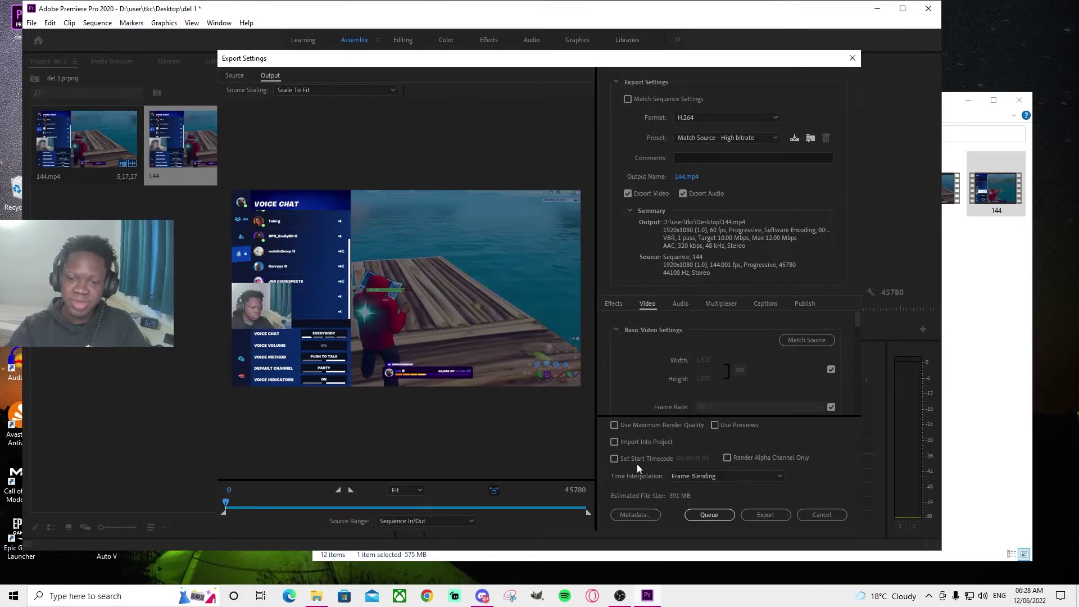
pyautogui.click(718, 475)
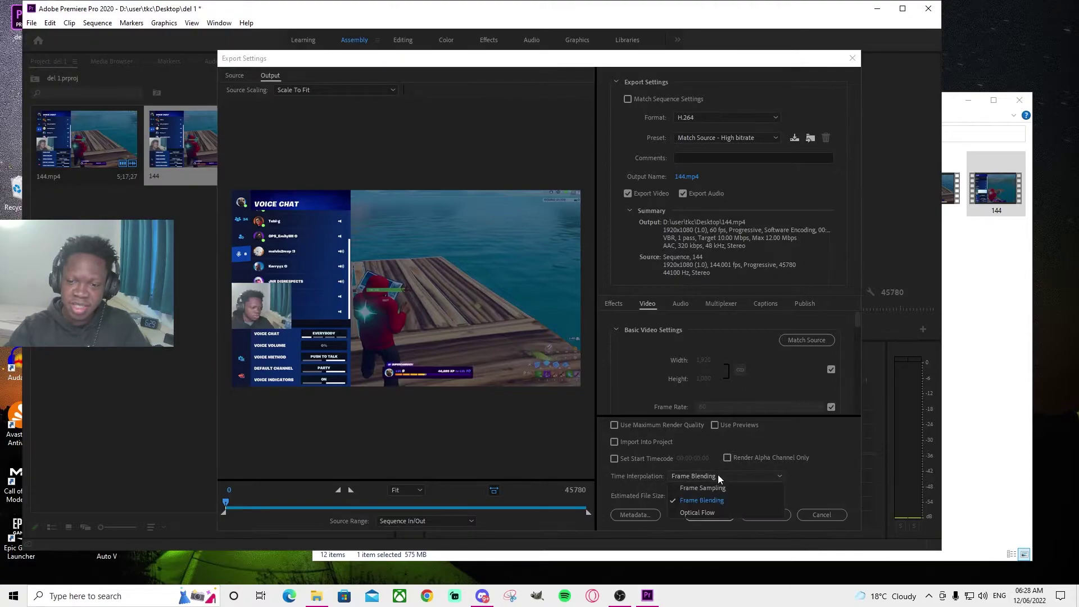
pyautogui.click(714, 476)
pyautogui.click(720, 497)
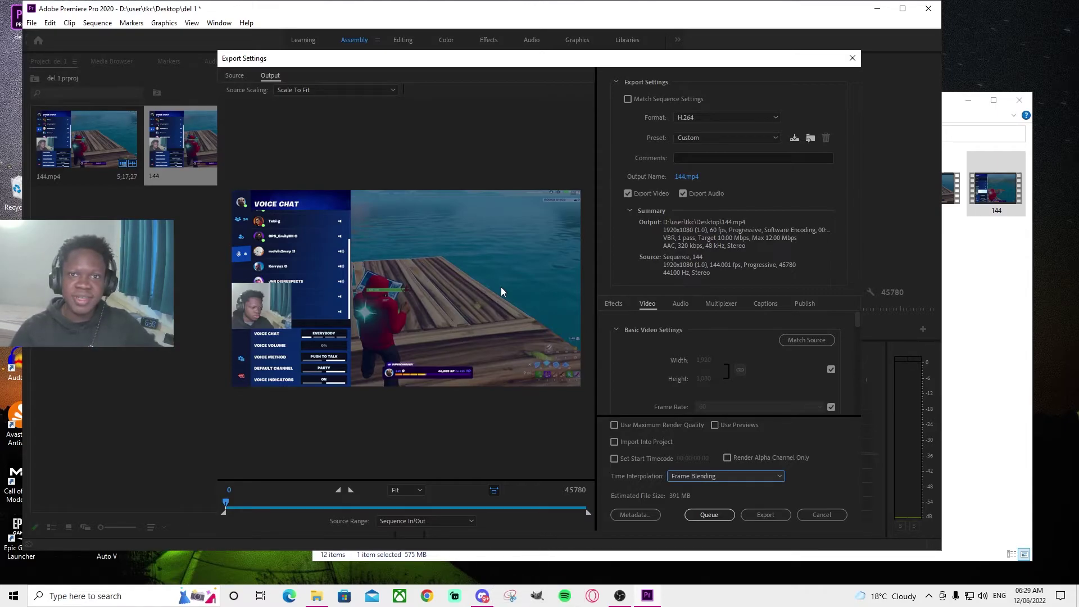
pyautogui.hotkey('alt', 'Tab')
pyautogui.scroll(-1, 337, 449)
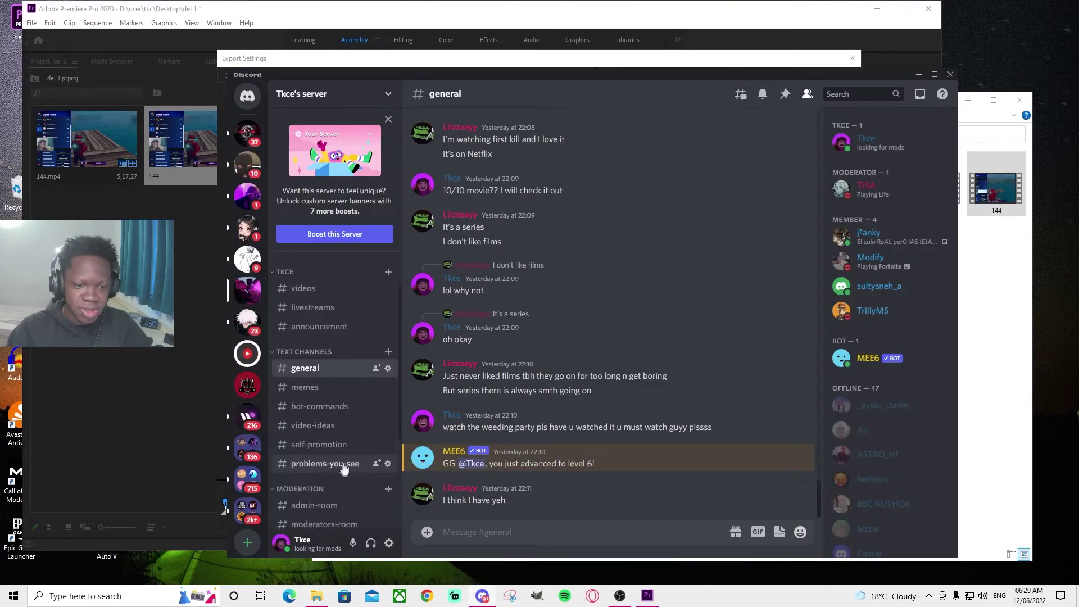
pyautogui.click(339, 466)
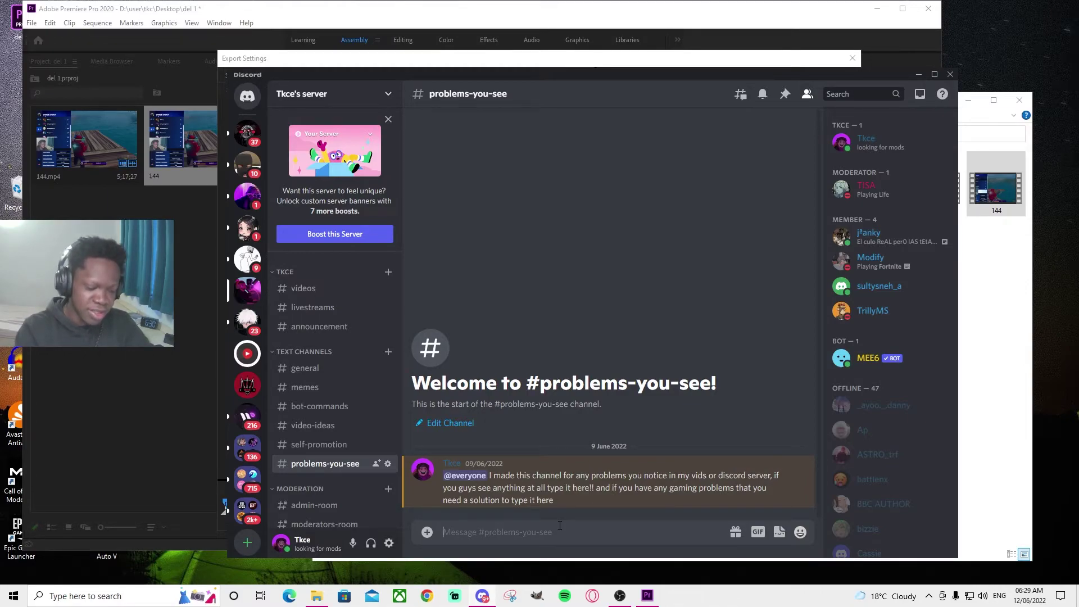
pyautogui.write('How can I get a pc in nigeria')
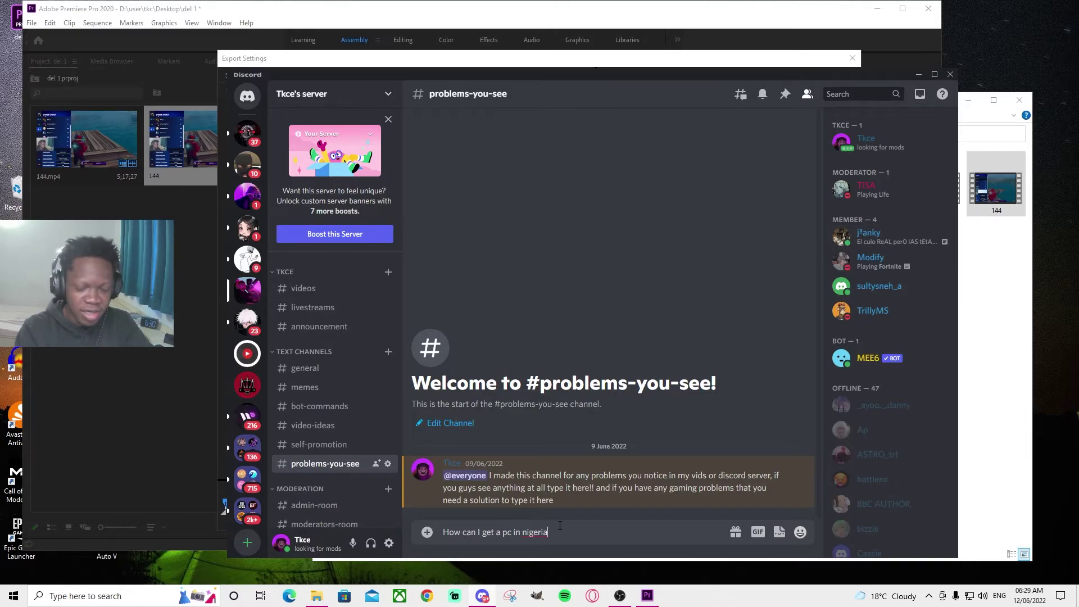
pyautogui.press('BackSpace')
pyautogui.press('BackSpace')
pyautogui.press('BackSpace')
pyautogui.press('BackSpace')
pyautogui.press('BackSpace')
pyautogui.press('BackSpace')
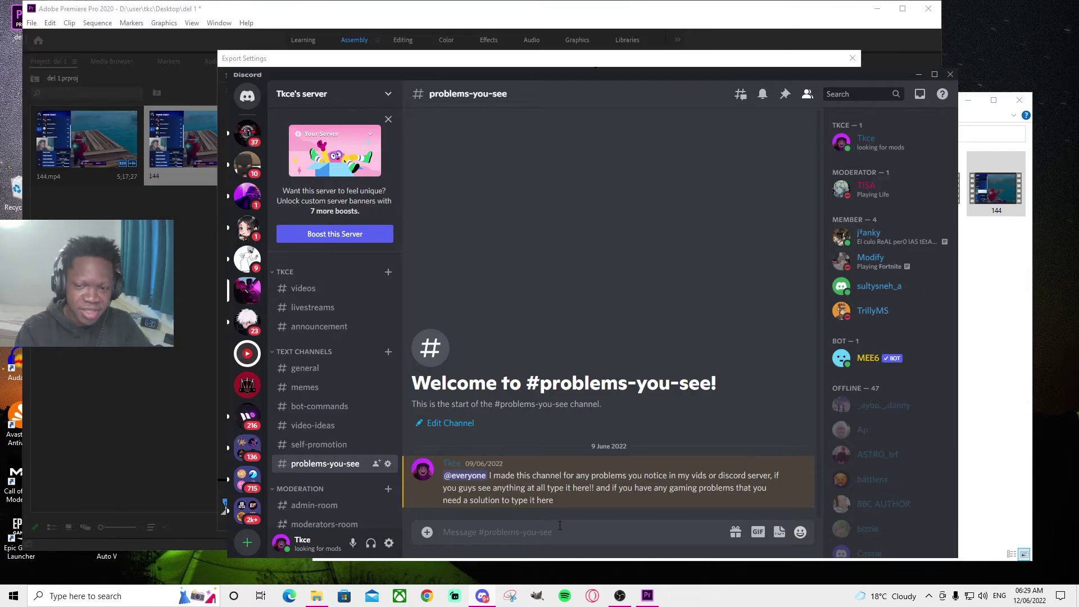
pyautogui.click(950, 74)
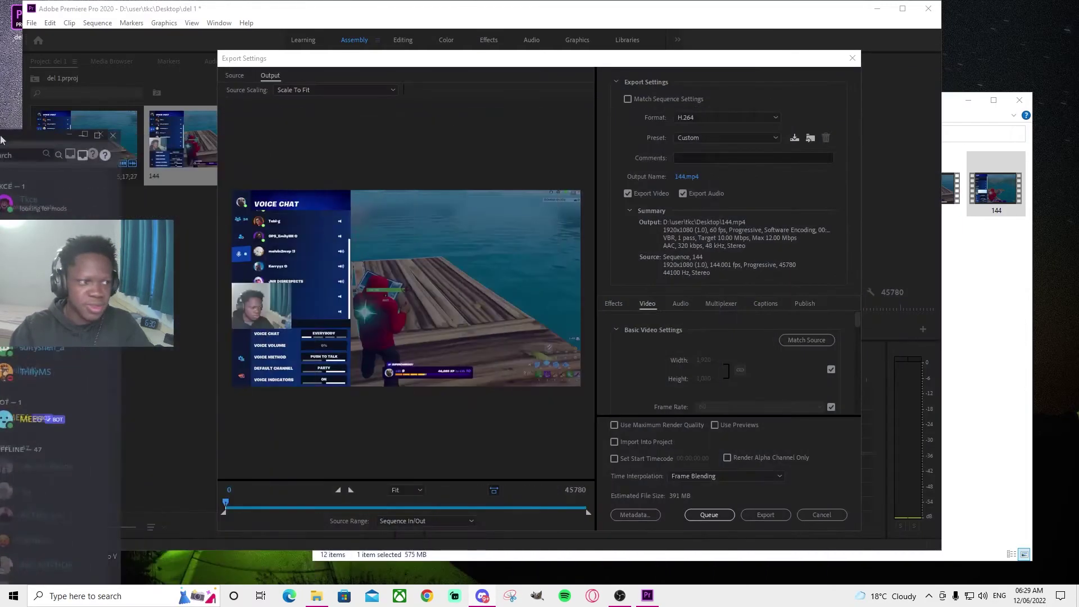
pyautogui.hotkey('alt', 'Tab')
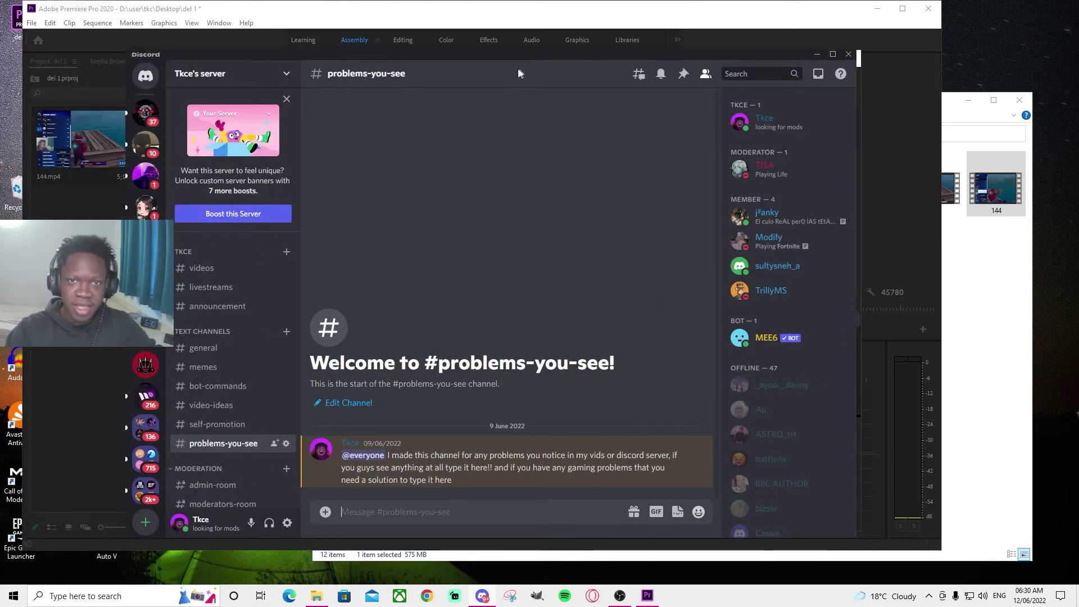
pyautogui.hotkey('alt', 'Tab')
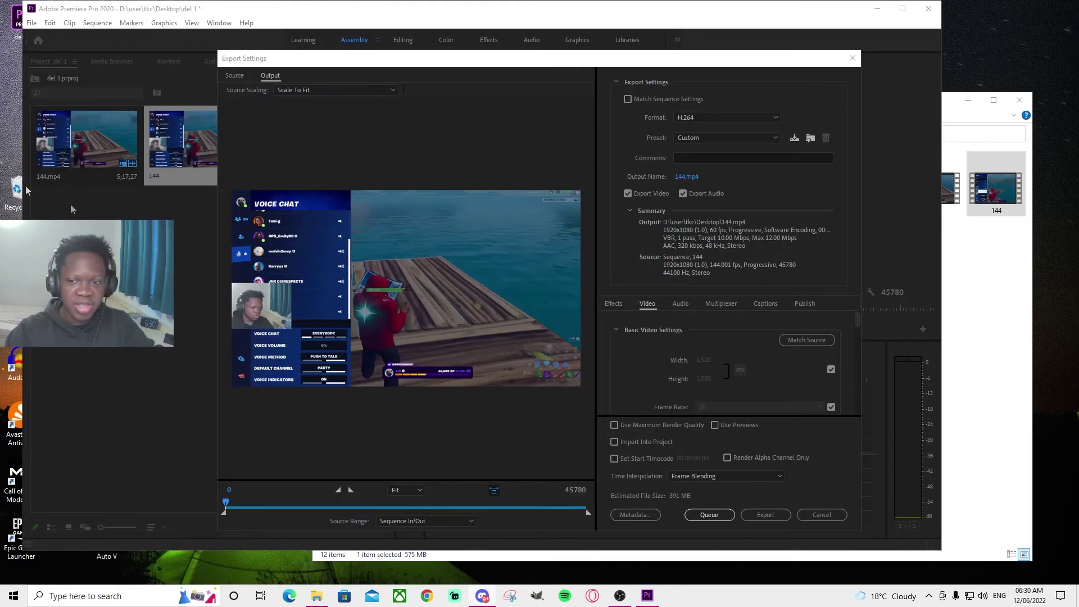